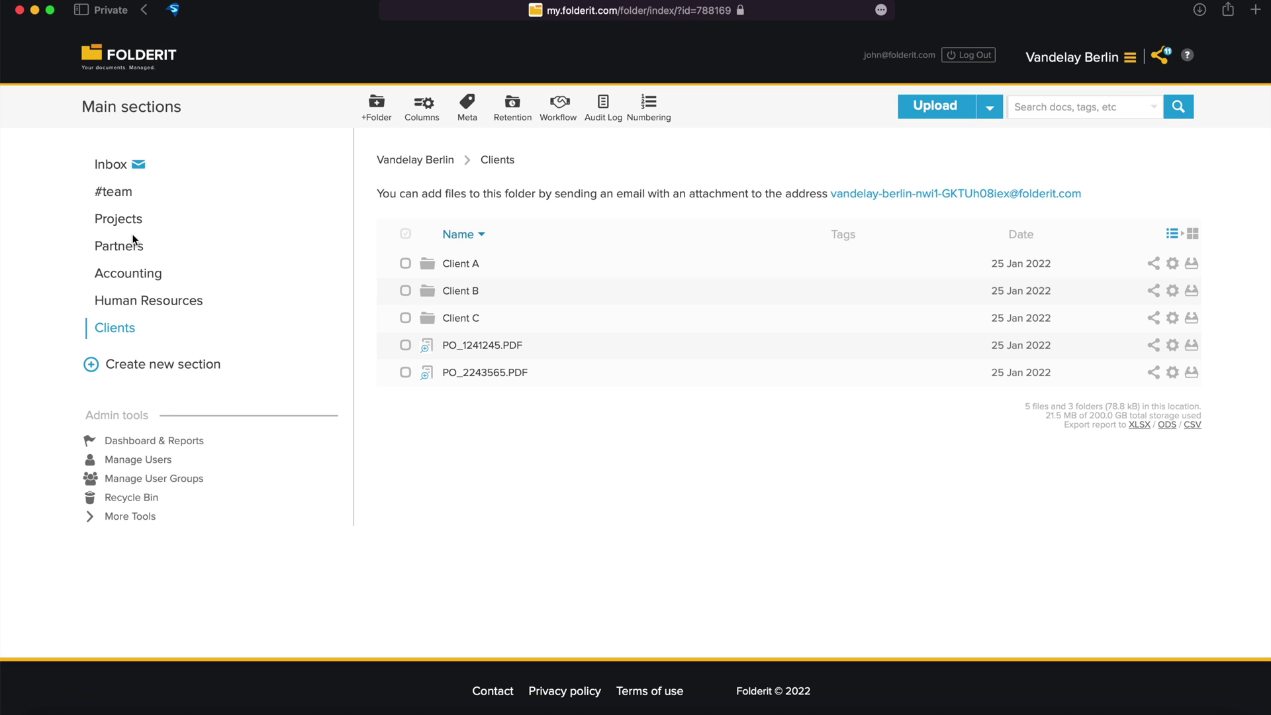
Save the password policy (10-character minimum, 100-day rotation) and return to Manage Users.
left_click(143, 461)
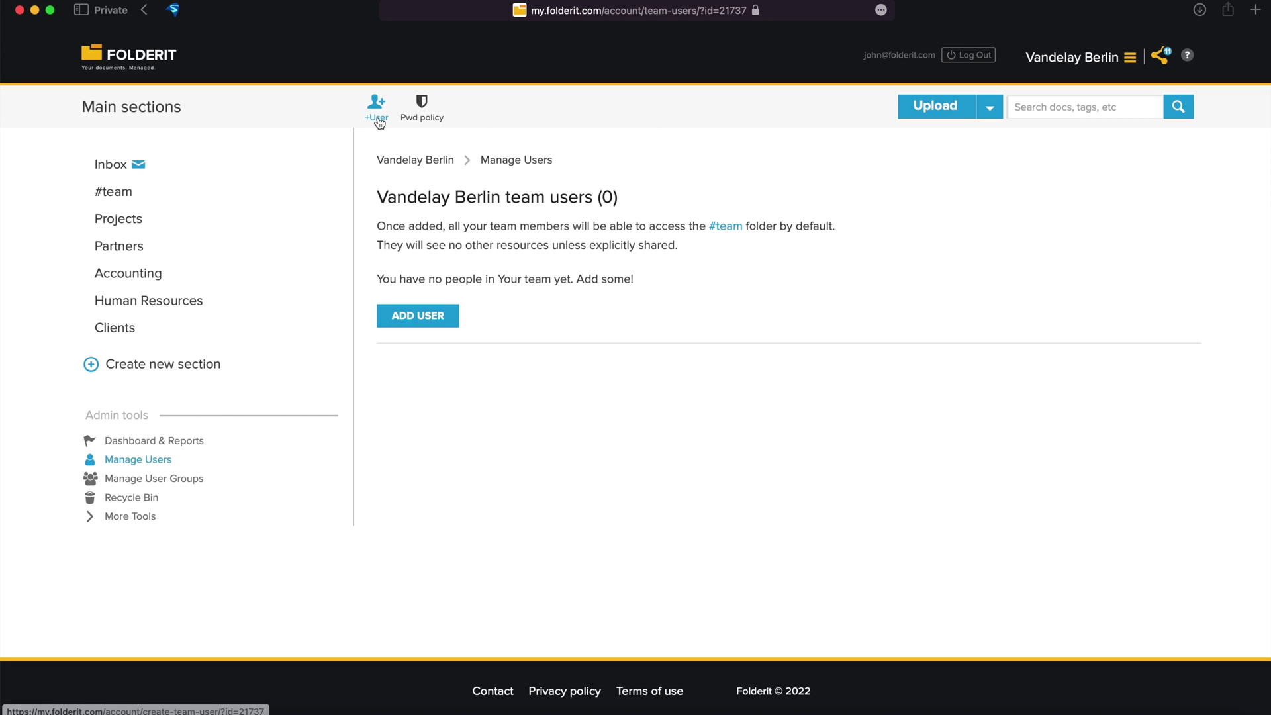
left_click(430, 119)
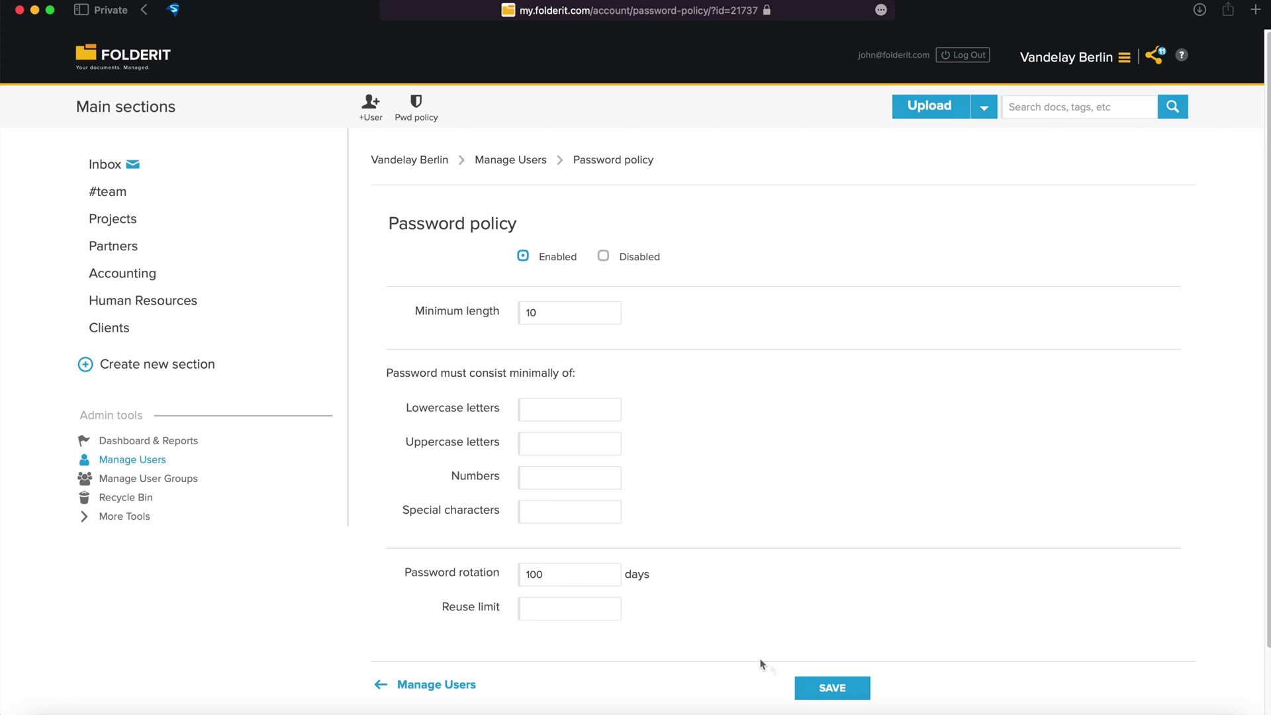
left_click(838, 692)
left_click(520, 163)
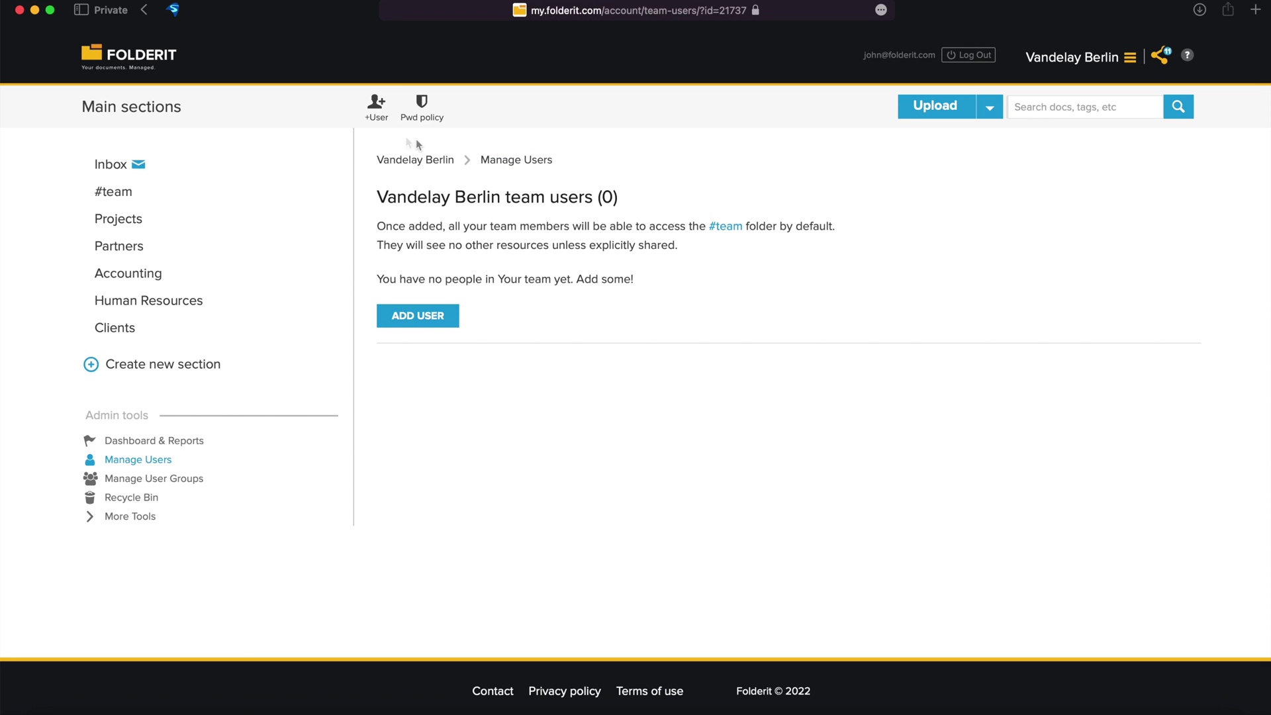
Create a team user with their e-mail, first and last name, and position 'Account Manager'.
left_click(380, 121)
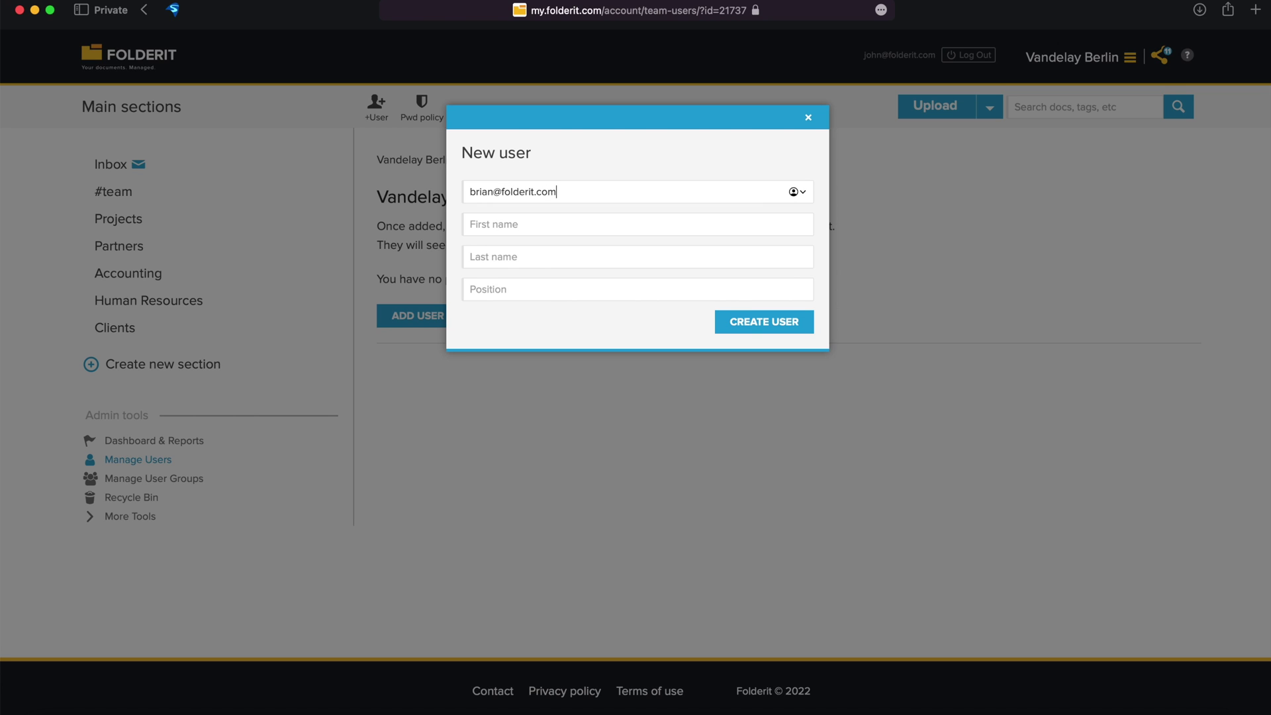
key("Tab")
key("Tab")
key("Tab")
type("Account Manager")
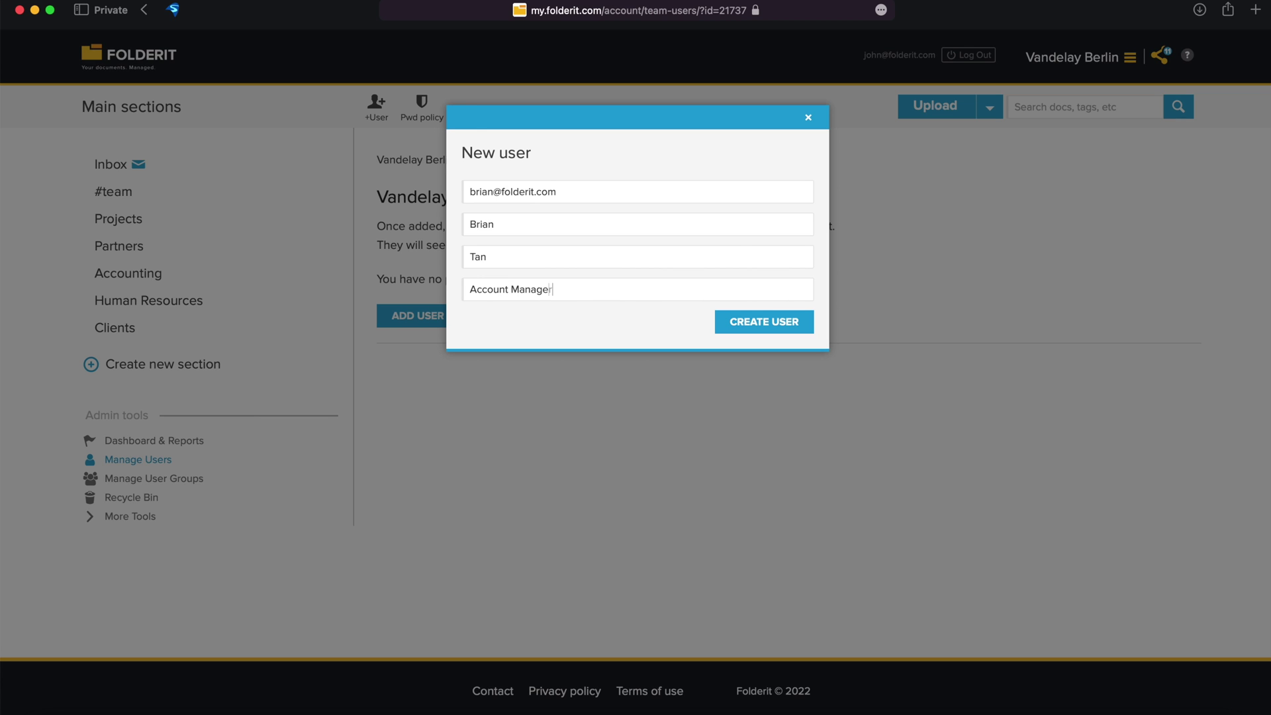
left_click(770, 323)
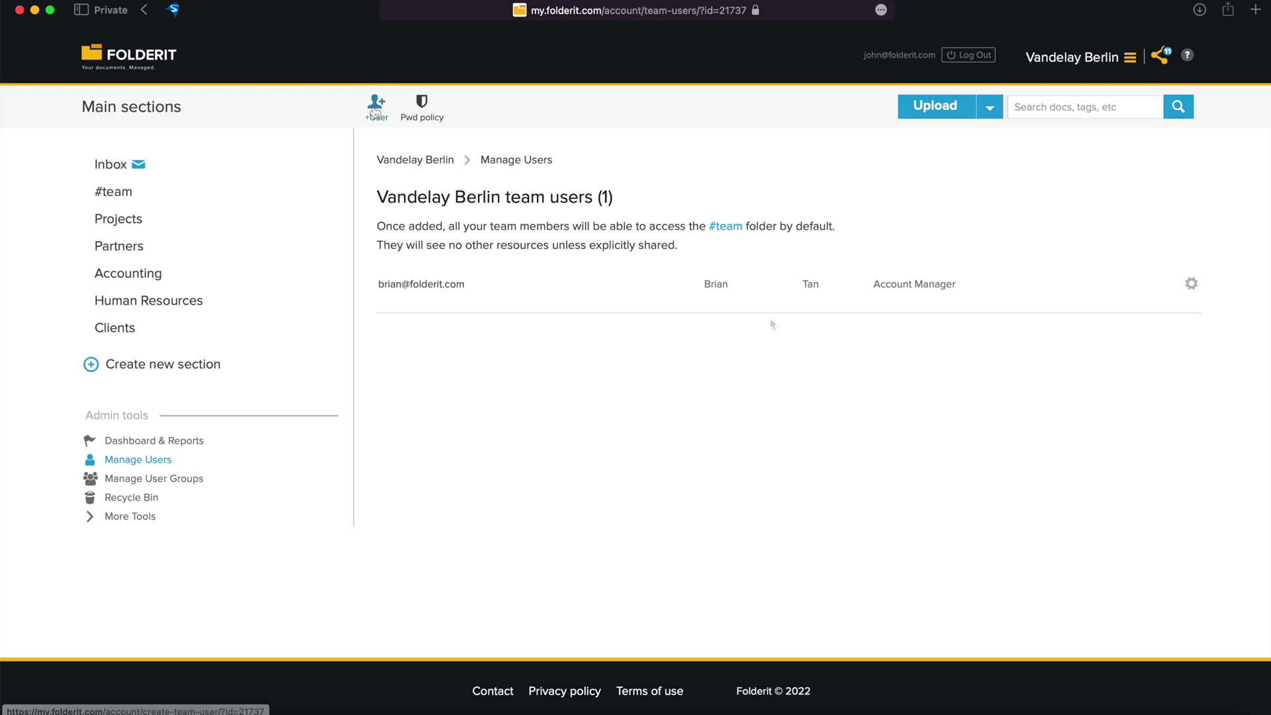
Add the CTO as a second team user using the autofilled details.
left_click(376, 104)
type("dennis")
key("Down")
key("Return")
left_click(800, 325)
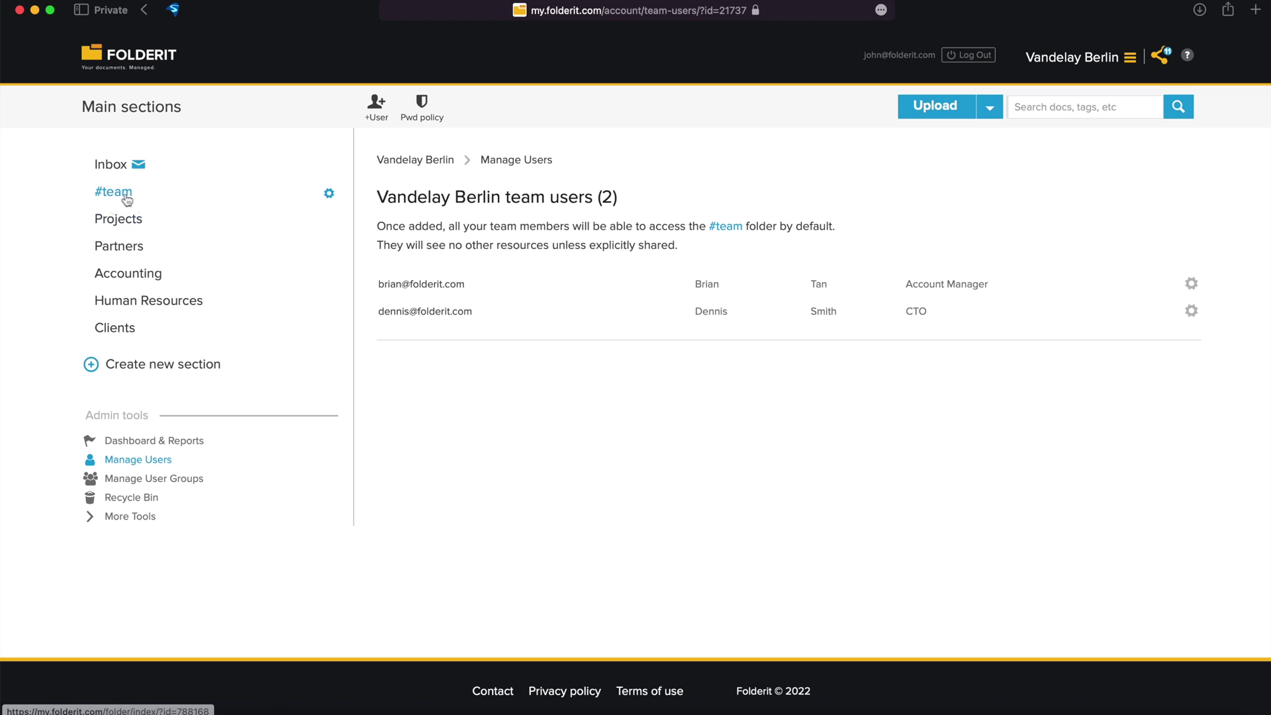
Open the #team section and re-save its Edit Section settings unchanged.
left_click(126, 197)
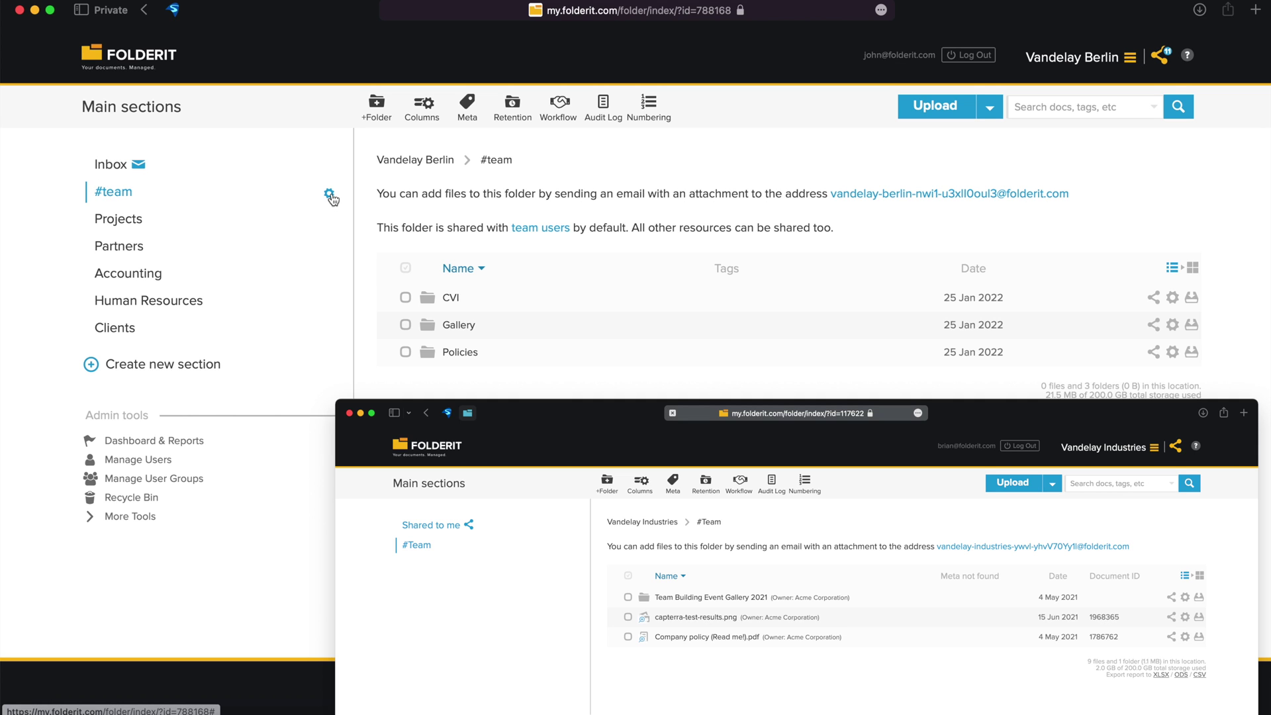
left_click(329, 195)
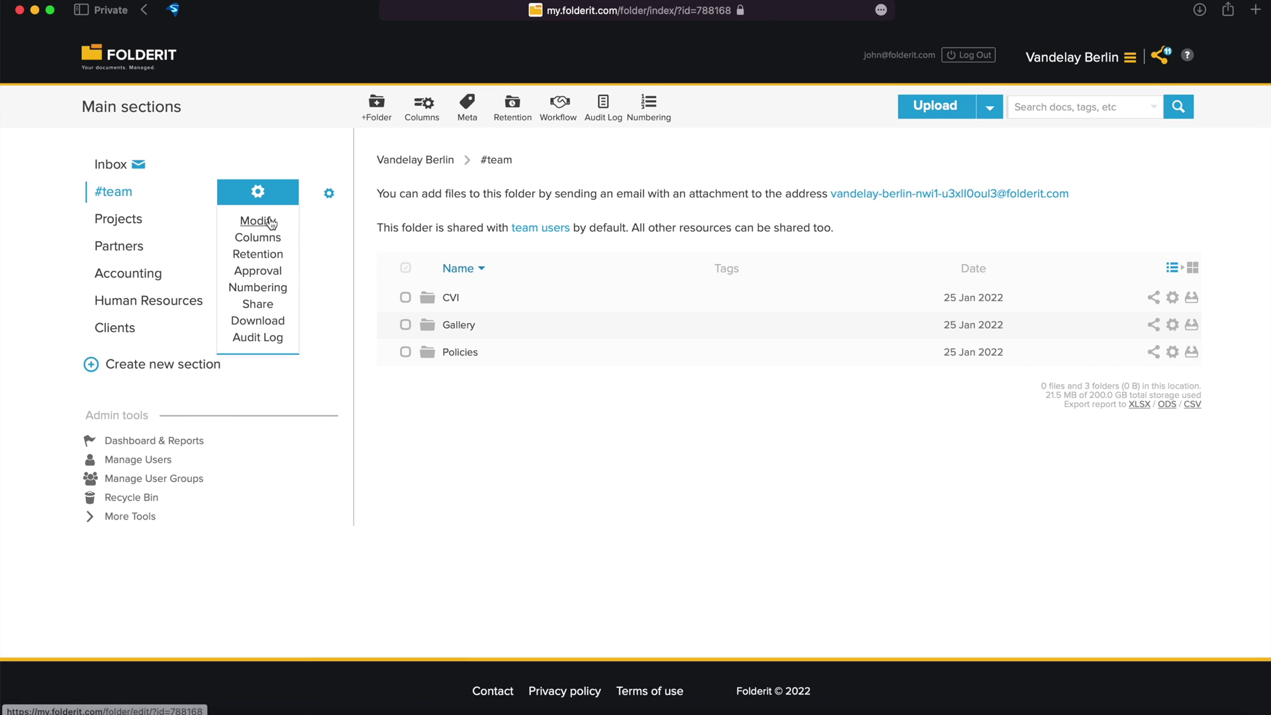
left_click(258, 223)
left_click_drag(517, 192, 371, 190)
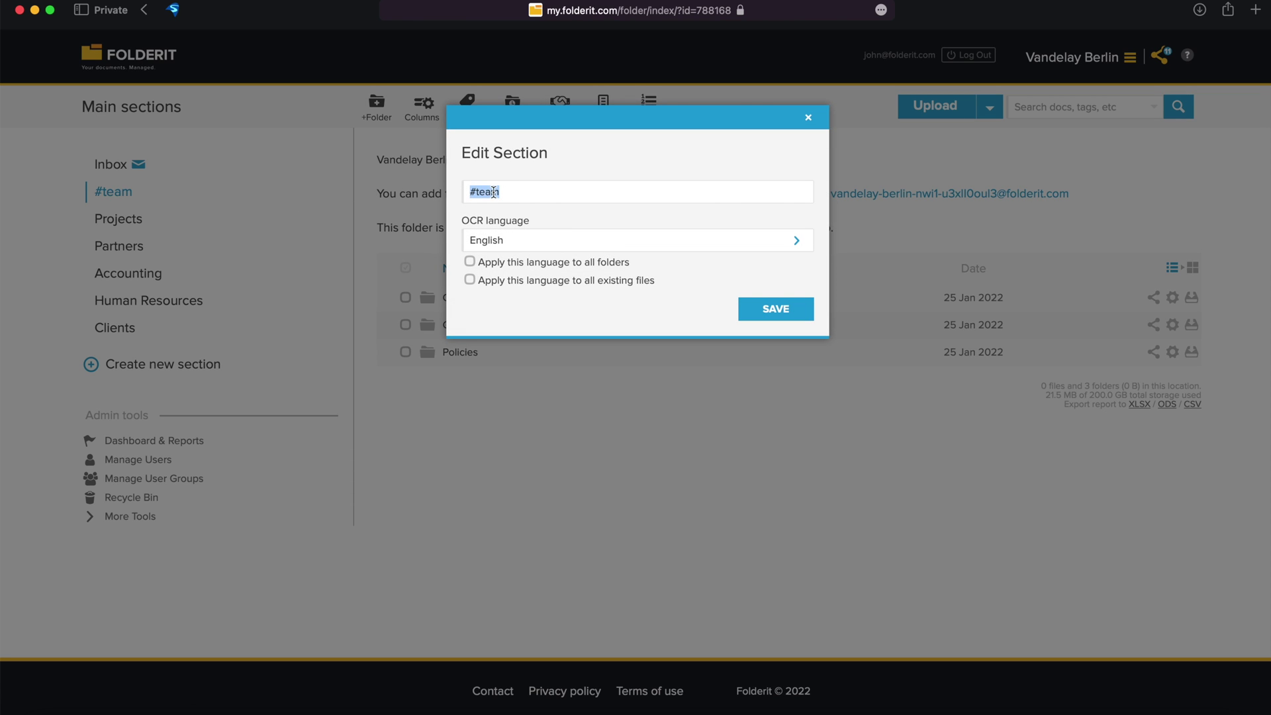
left_click(742, 303)
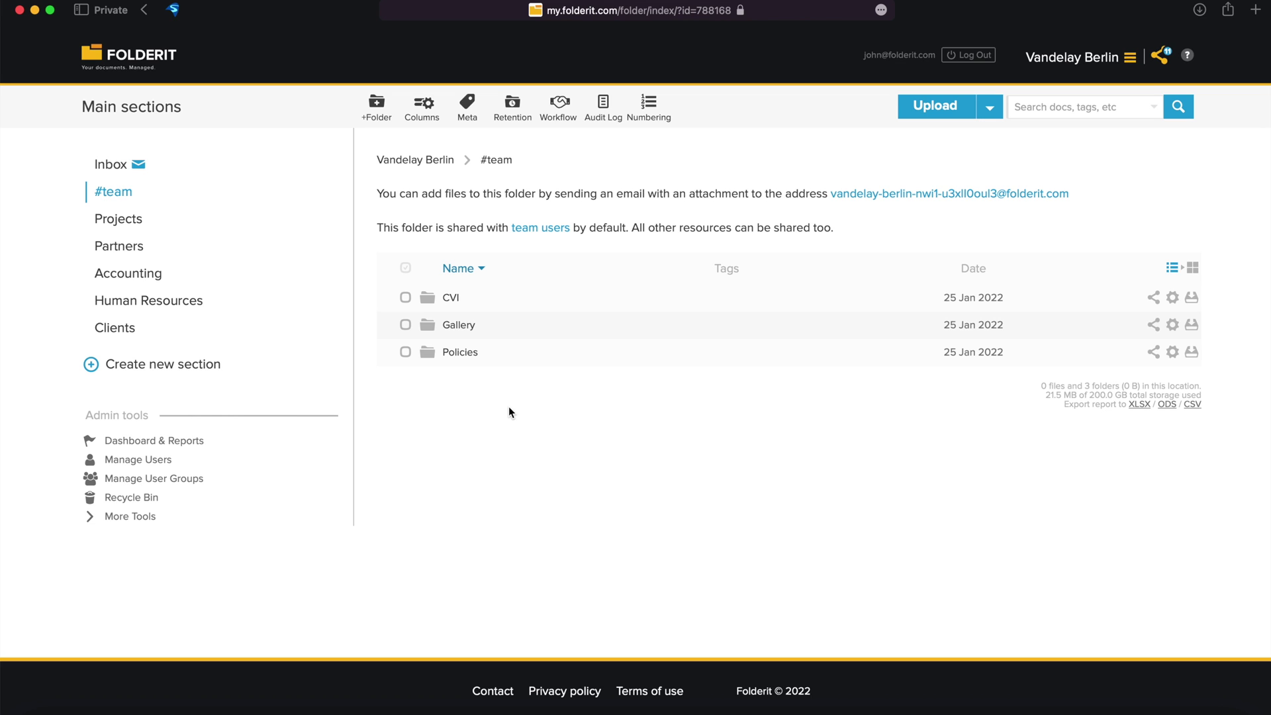
Review team users, then open the Clients section and tick and untick Client A.
left_click(160, 459)
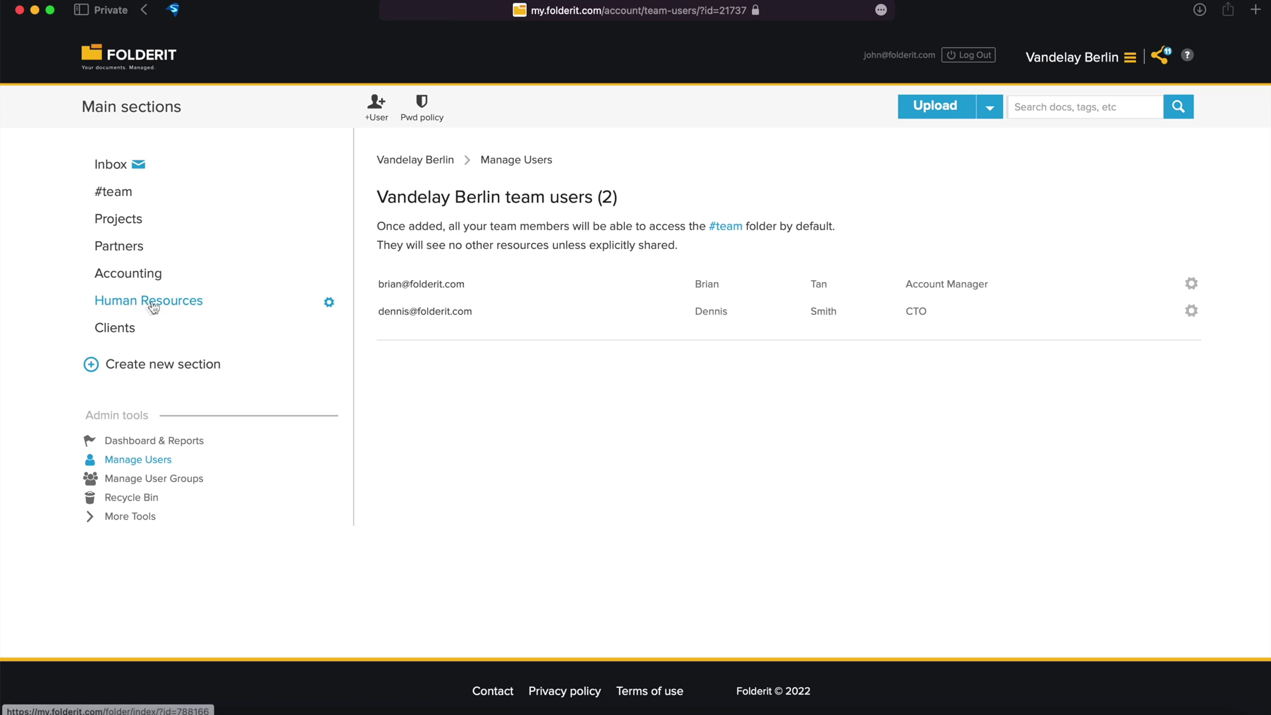
left_click(117, 335)
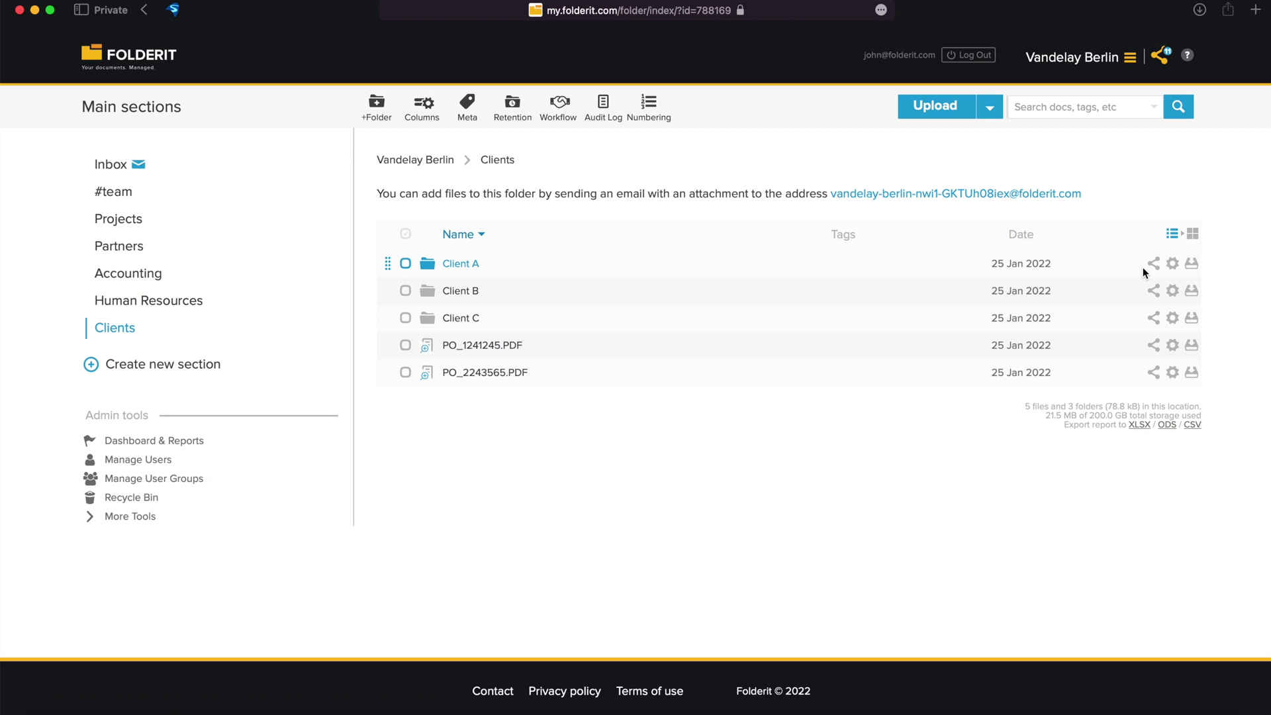
left_click(554, 273)
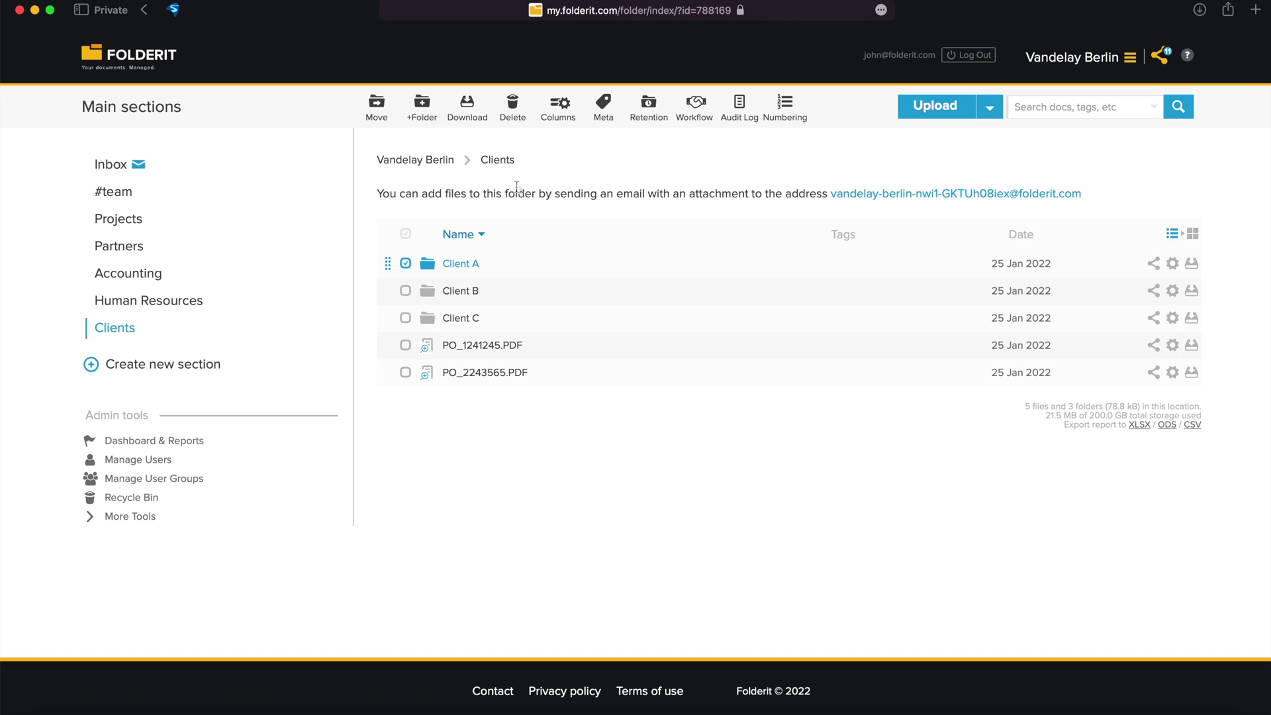
left_click(421, 268)
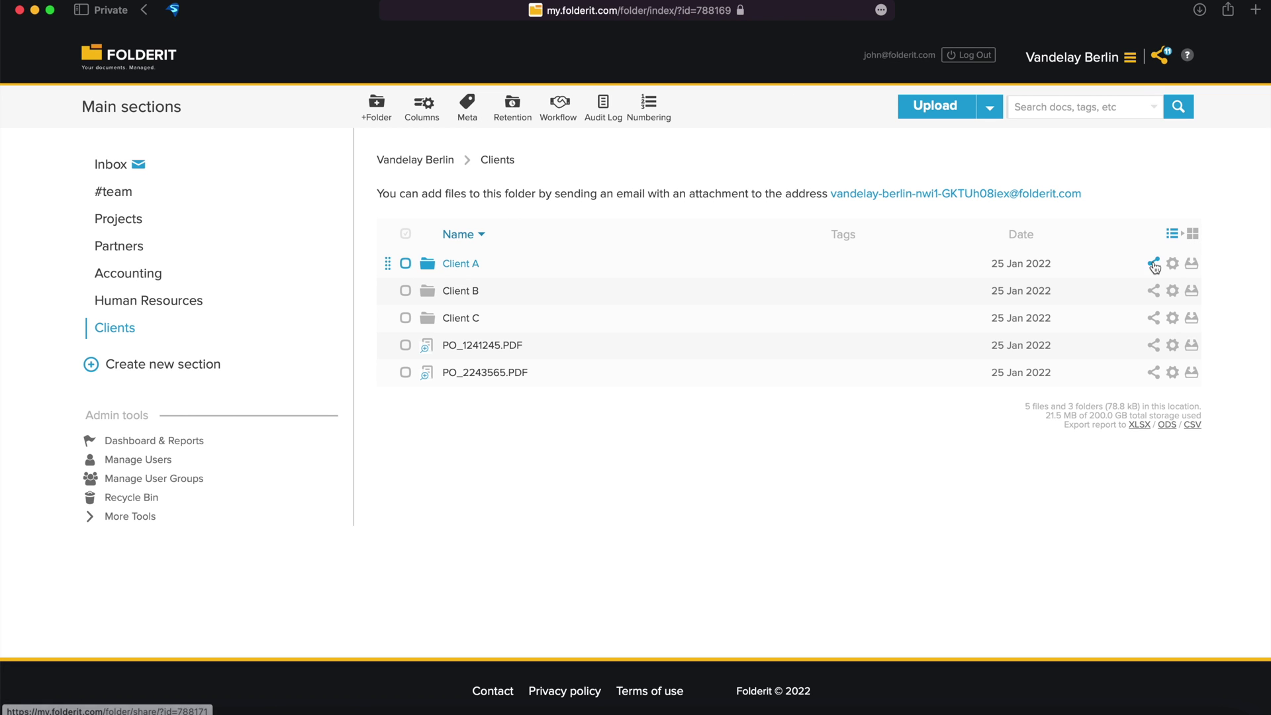
Add the CTO user as an Editor recipient in Client A's sharing dialog.
left_click(1155, 266)
left_click(533, 187)
type("de")
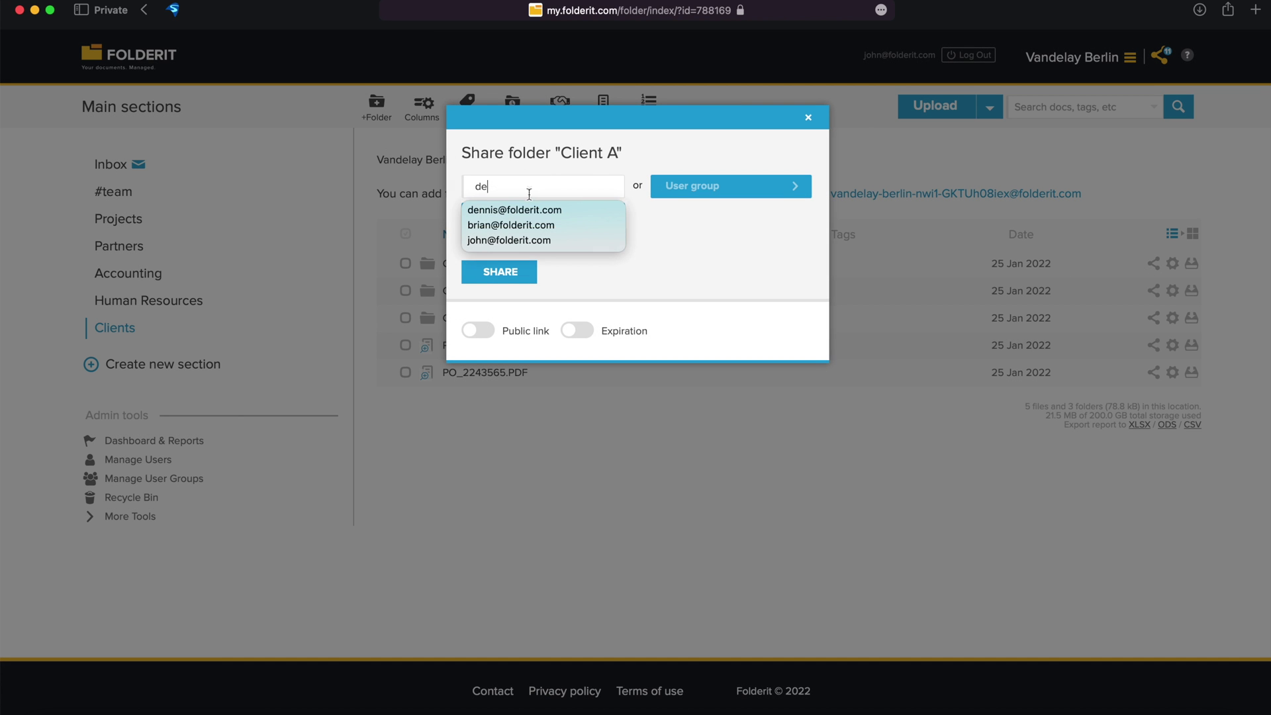
left_click(527, 210)
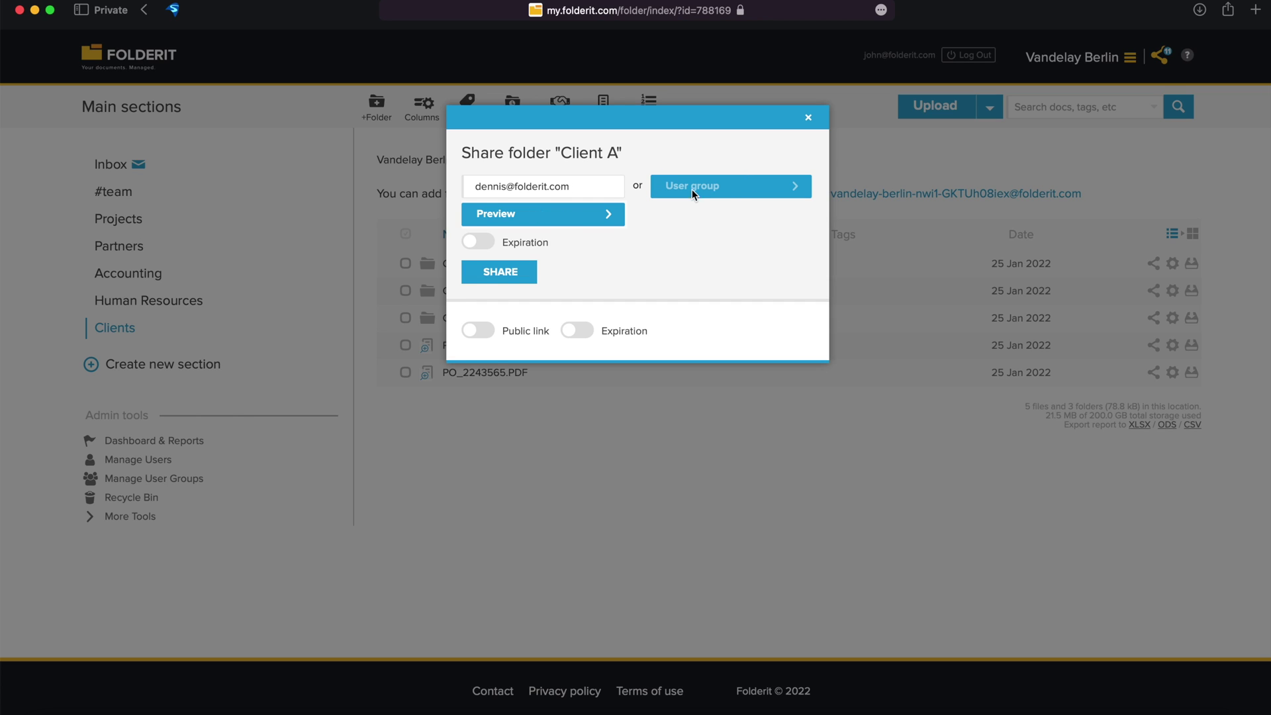
left_click(611, 216)
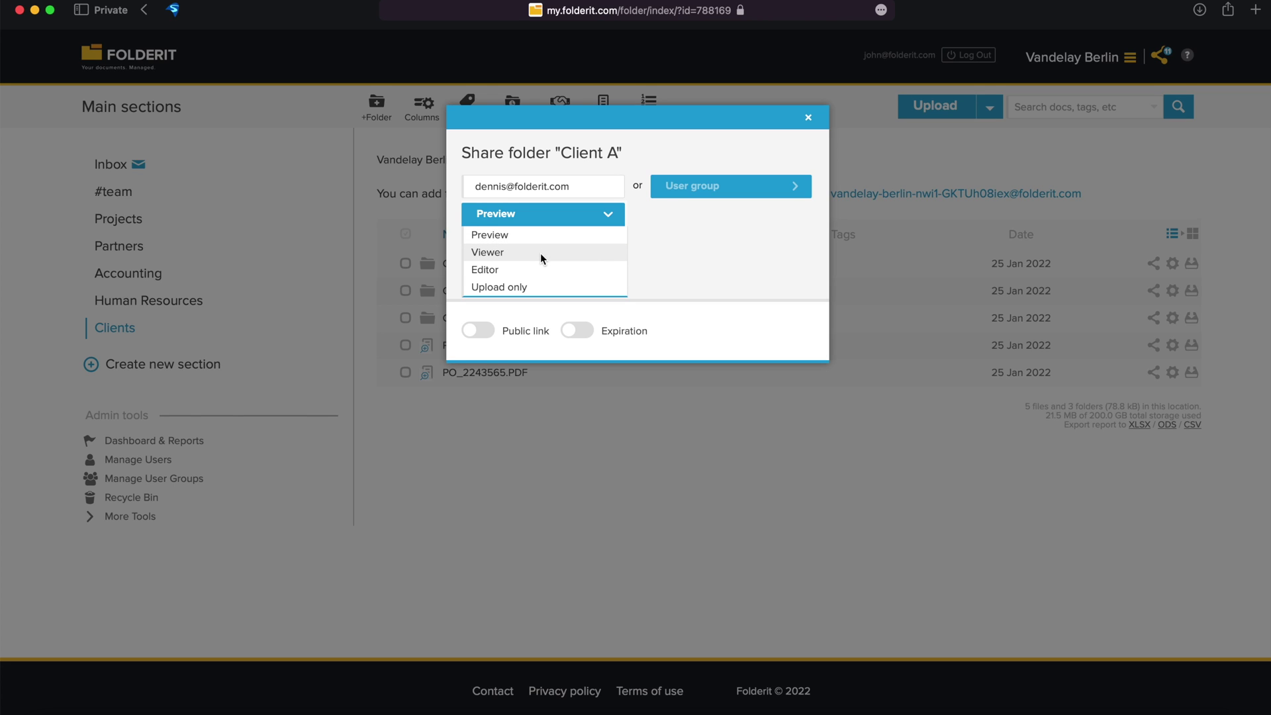
left_click(571, 277)
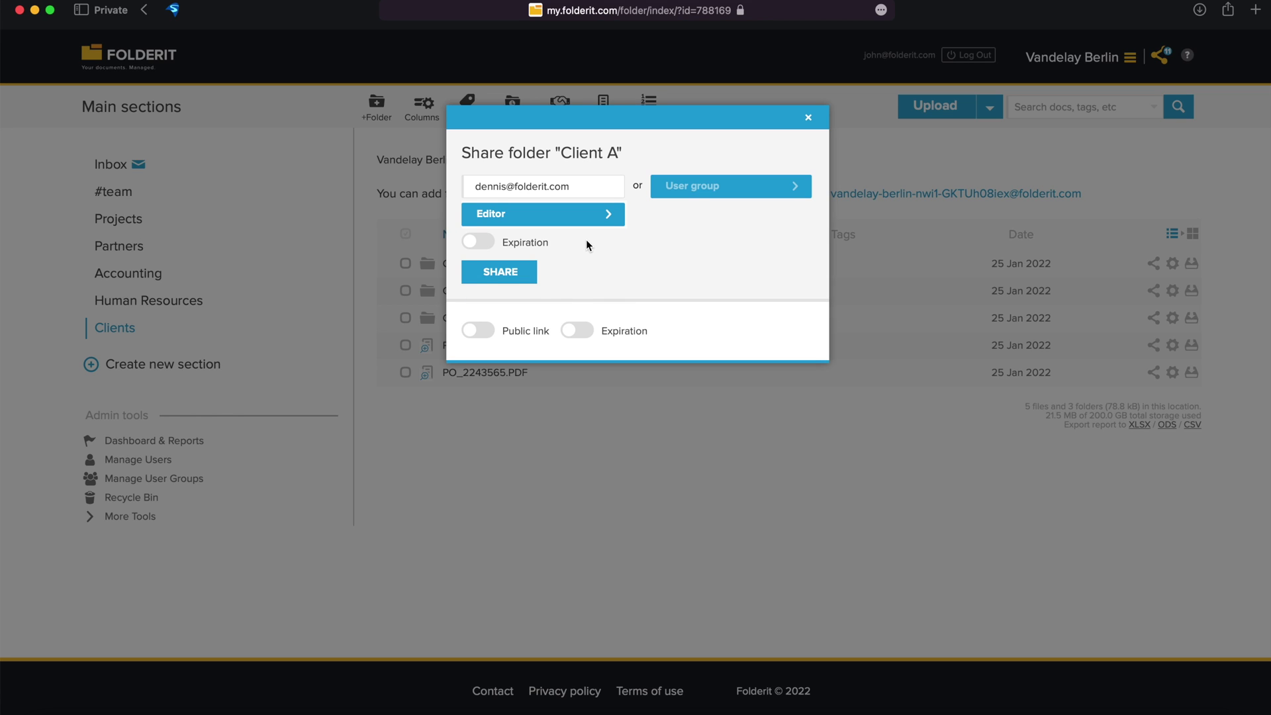
Set the share to expire 28 January 2022 at 17:31 and share Client A.
left_click(482, 246)
left_click(699, 243)
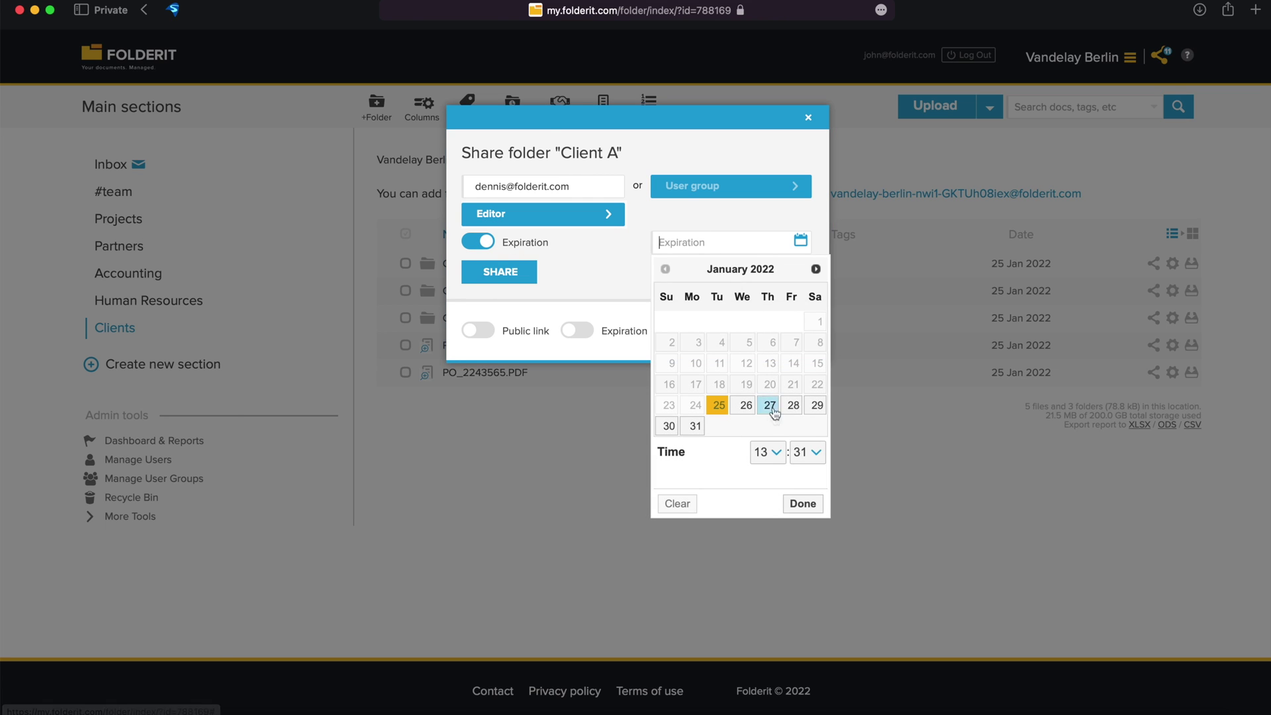
left_click(793, 405)
left_click(768, 452)
left_click(761, 523)
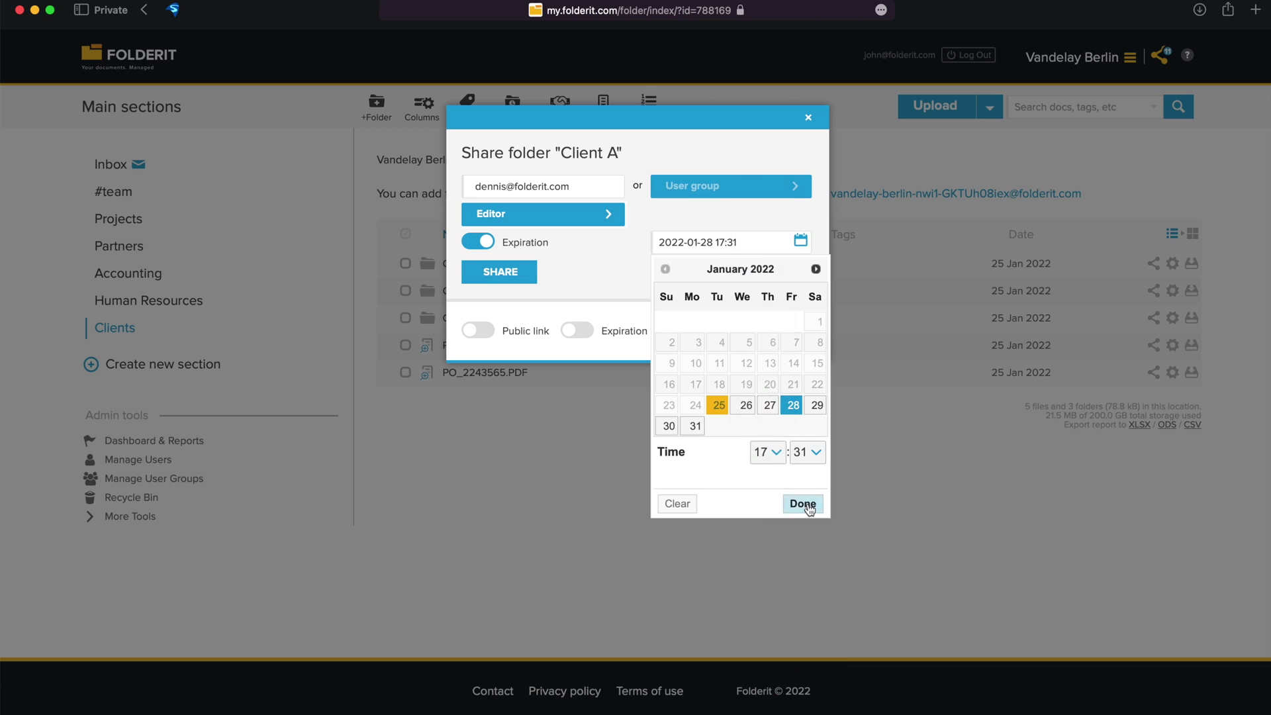
left_click(803, 503)
left_click(500, 272)
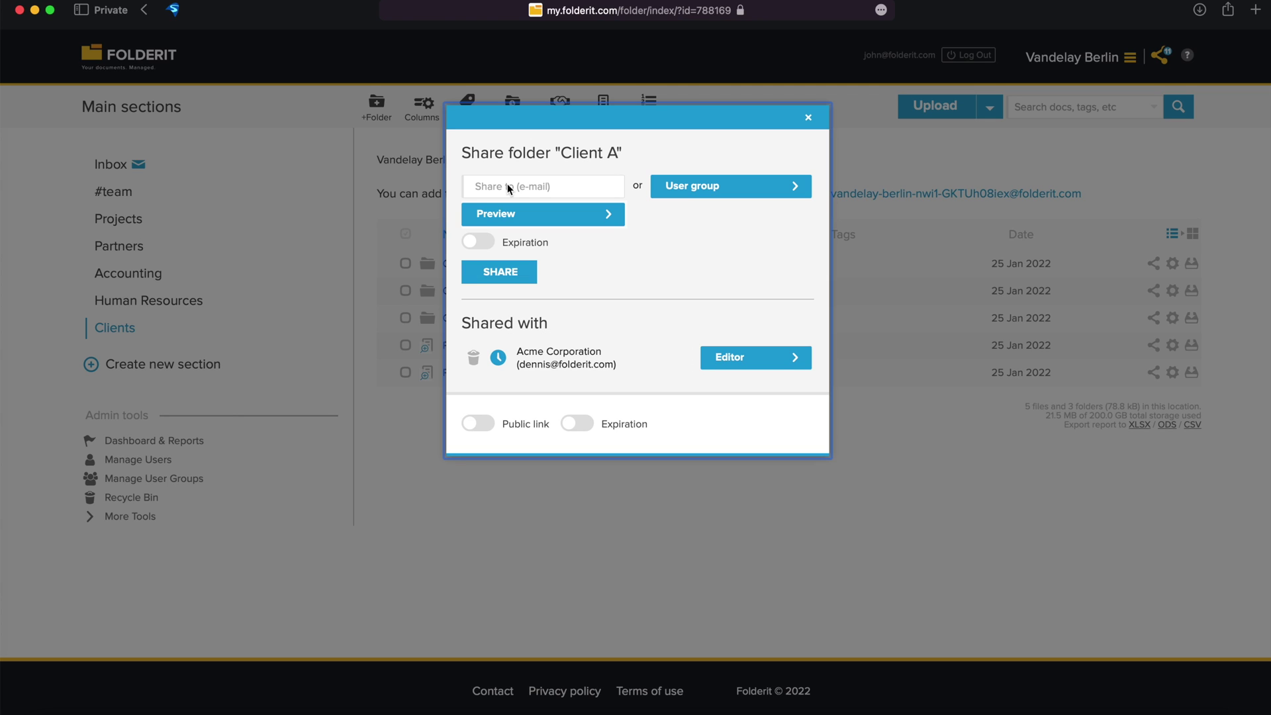
Share Client A with a second recipient by entering their folderit.com e-mail address.
left_click(509, 187)
left_click(498, 271)
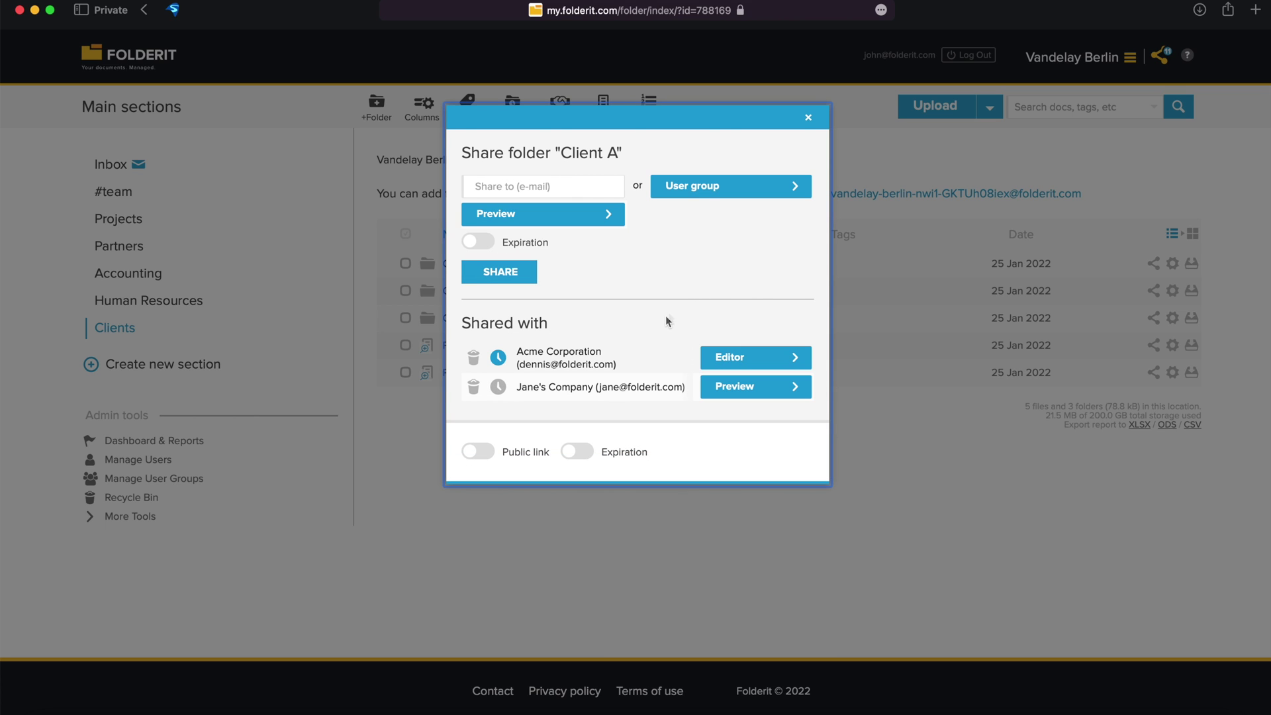
Enable Client A's public link, copy it, and set its access to Preview.
left_click(479, 453)
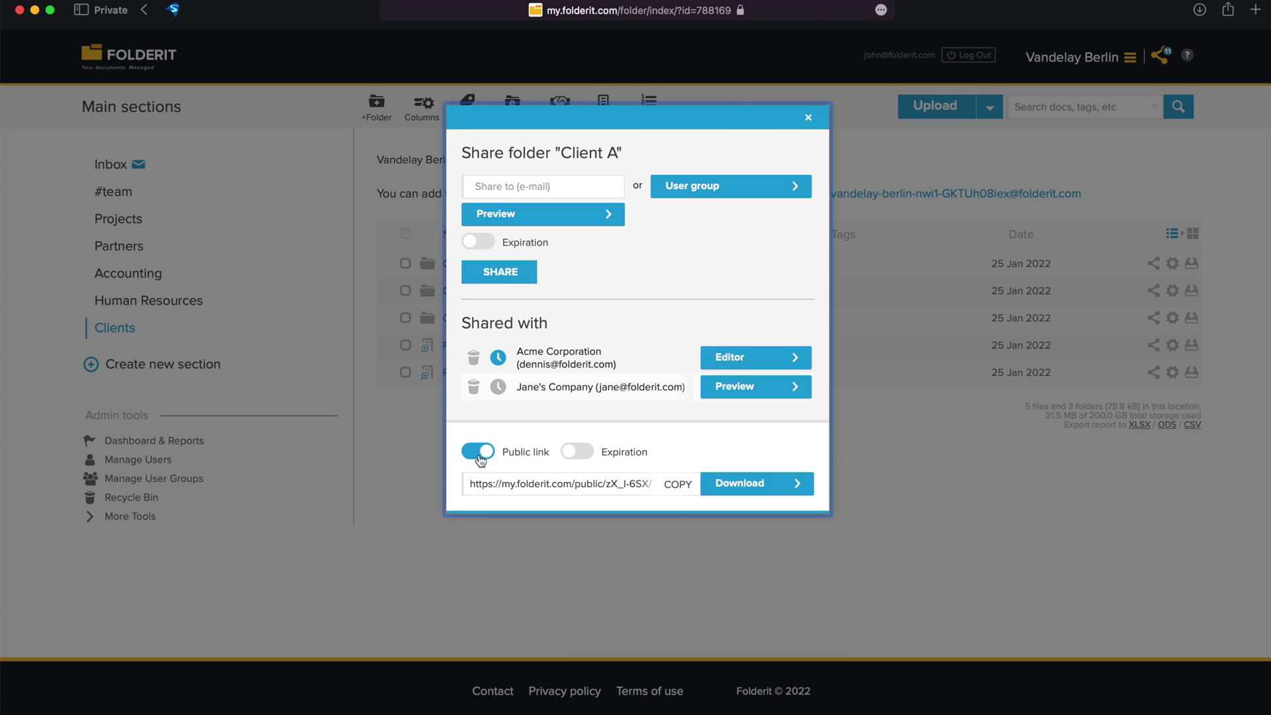
left_click(677, 492)
left_click(739, 490)
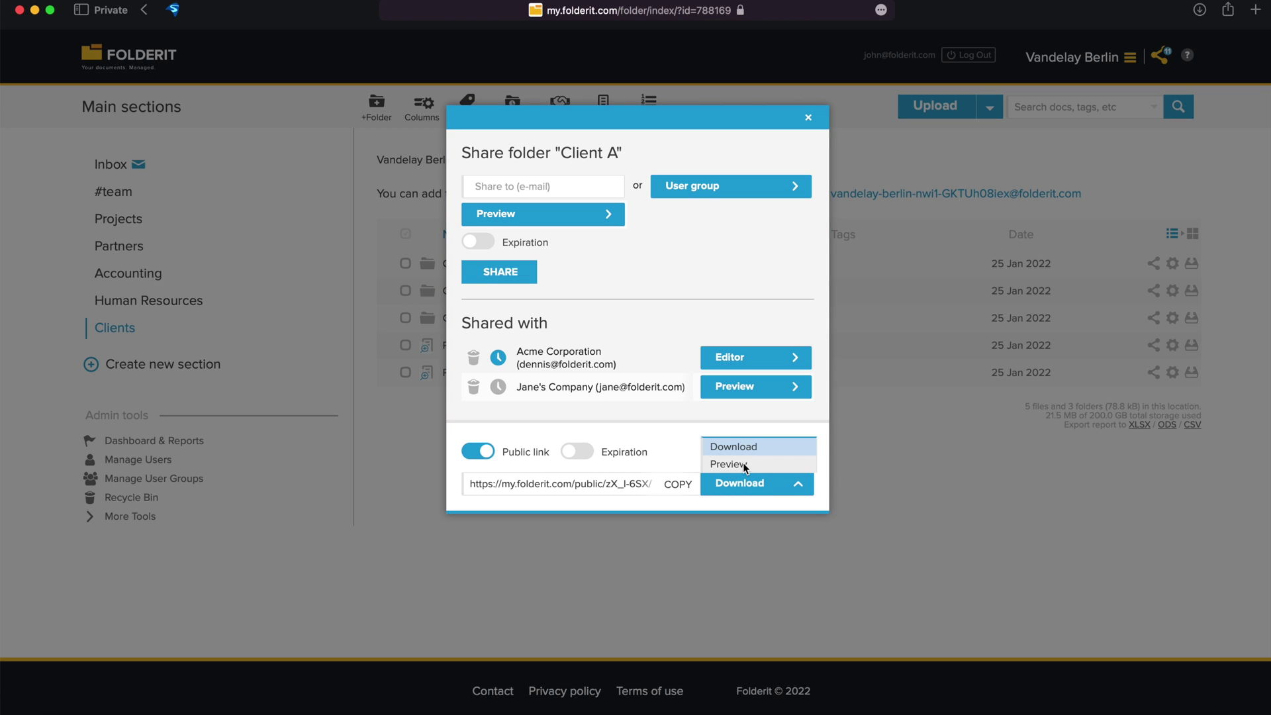
left_click(741, 465)
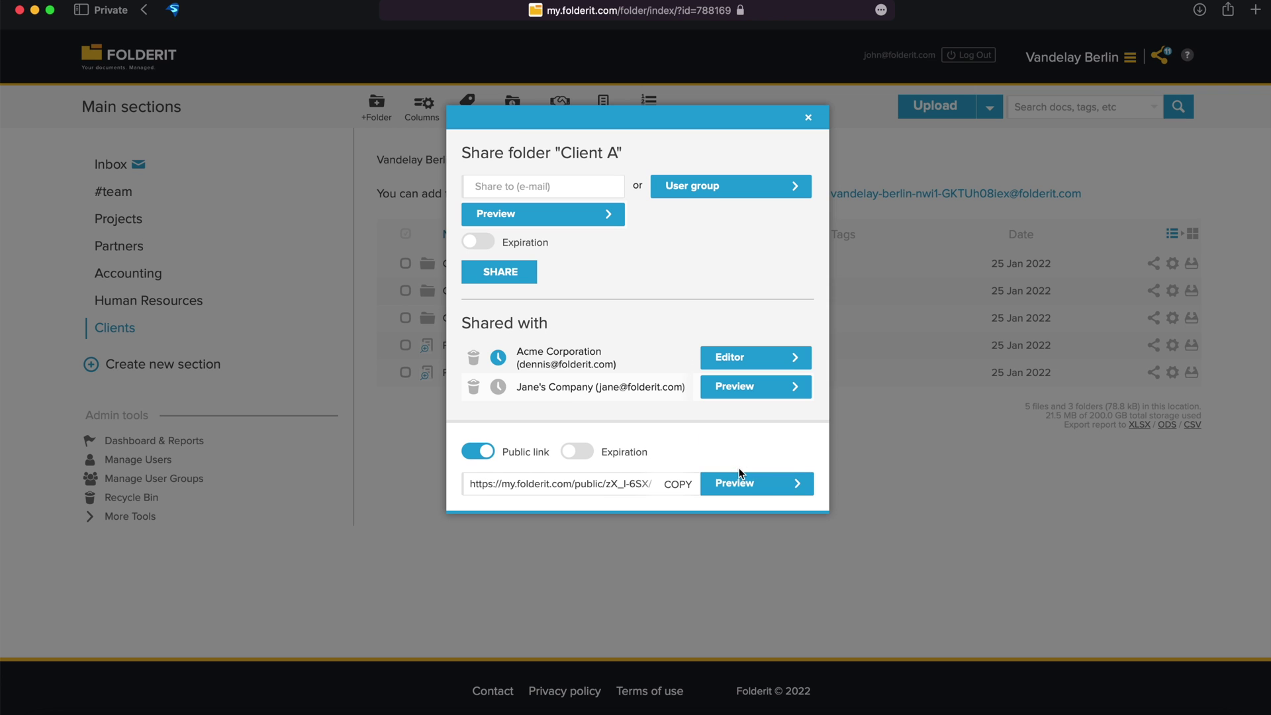
left_click(659, 570)
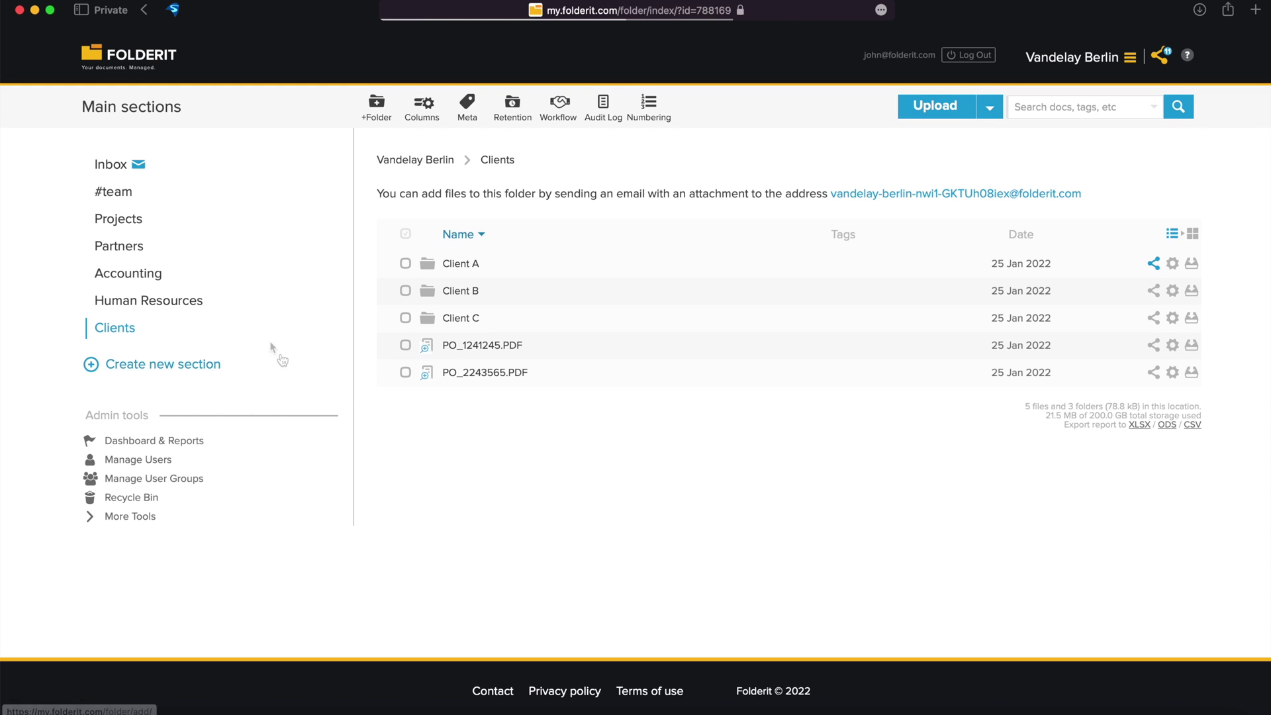
Inspect the Partners folder's user group sharing options and close without changes.
left_click(329, 249)
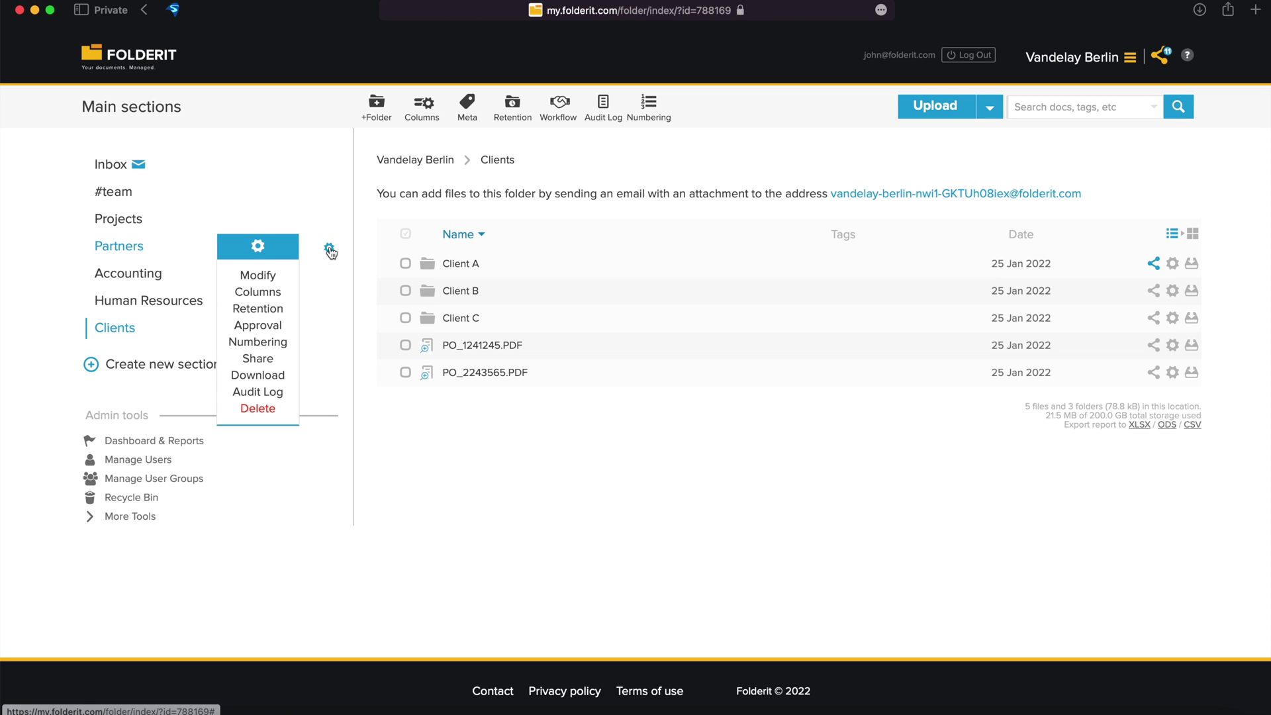
left_click(258, 358)
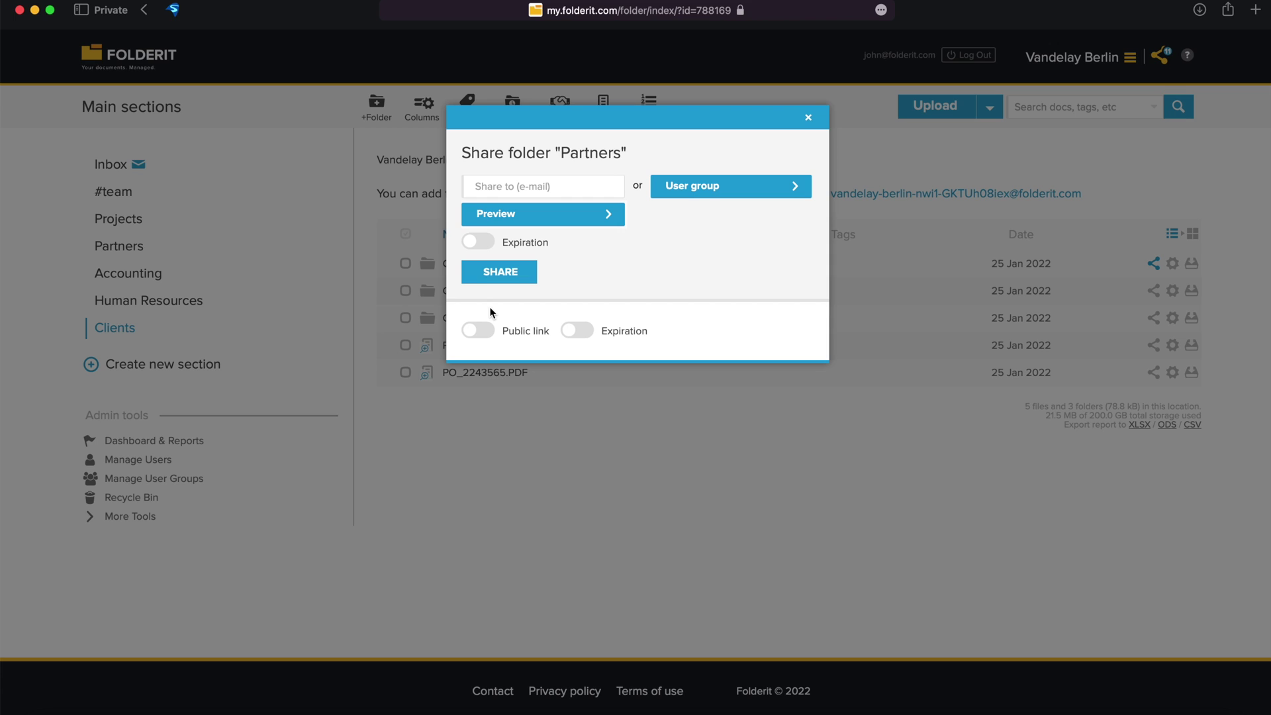
left_click(728, 188)
left_click(725, 191)
left_click(517, 493)
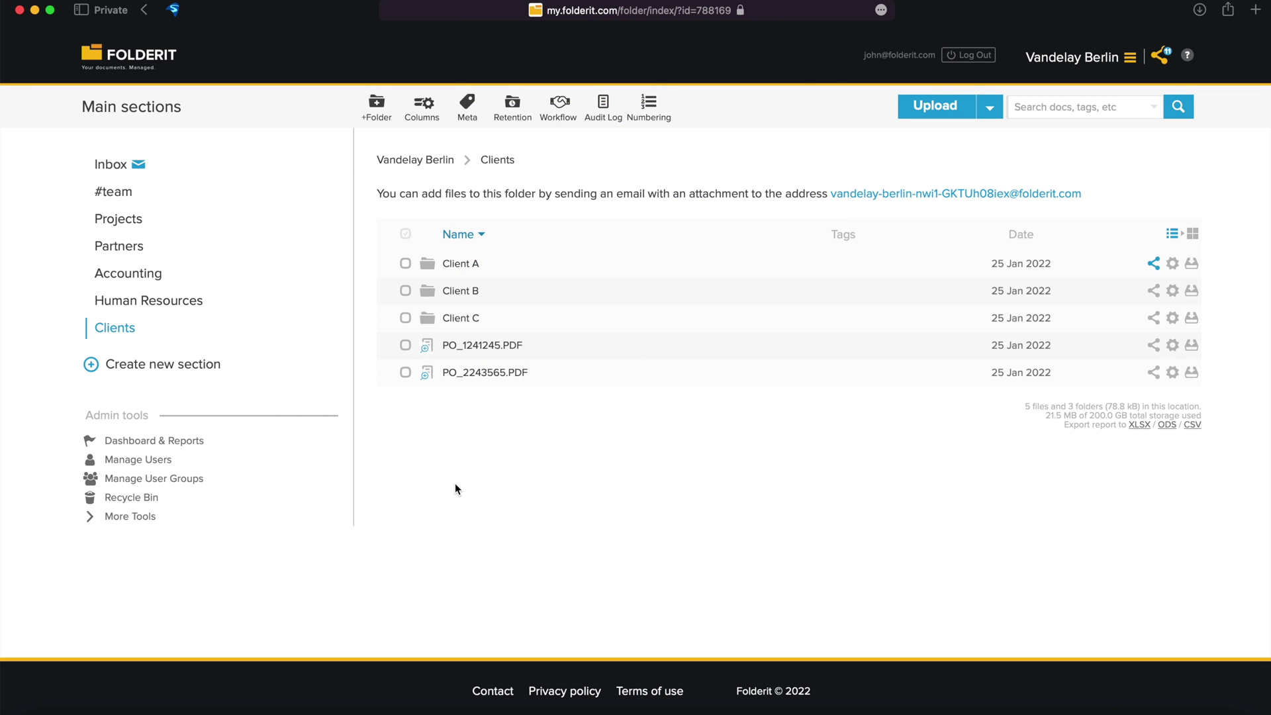
Share the Vandelay Berlin account with the new colleague as Editor, then open User Groups.
left_click(142, 522)
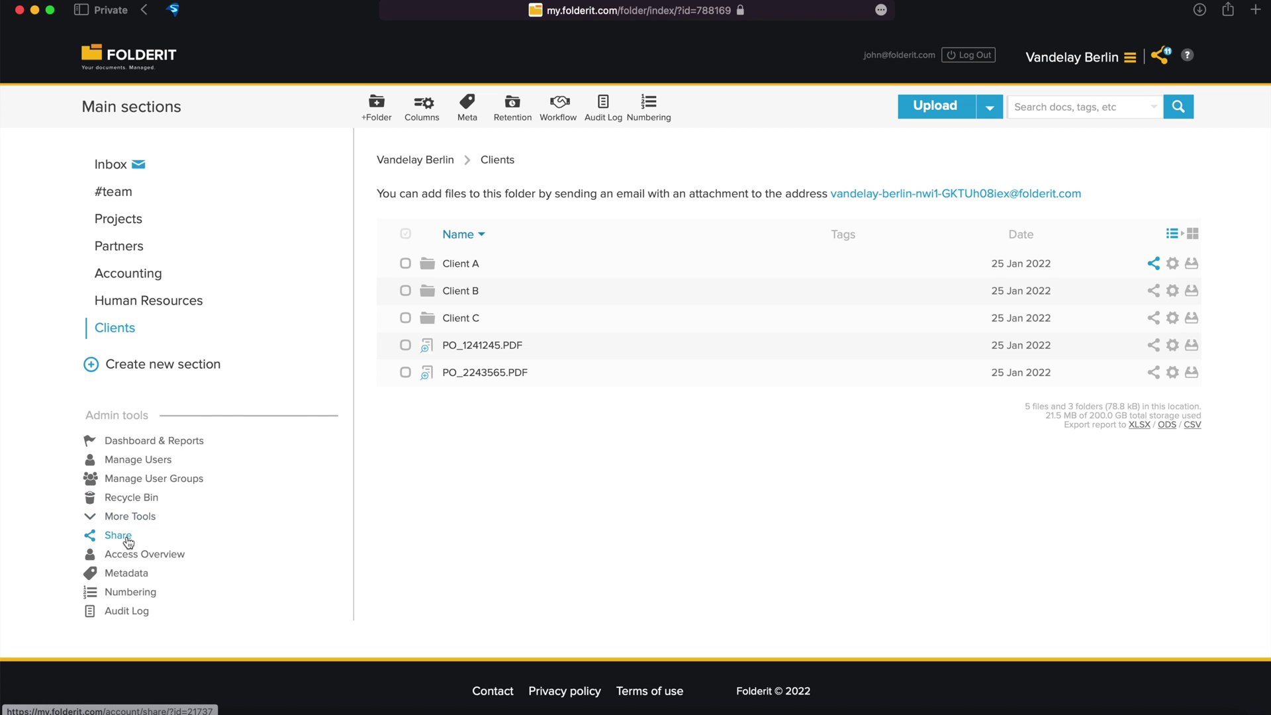
left_click(119, 536)
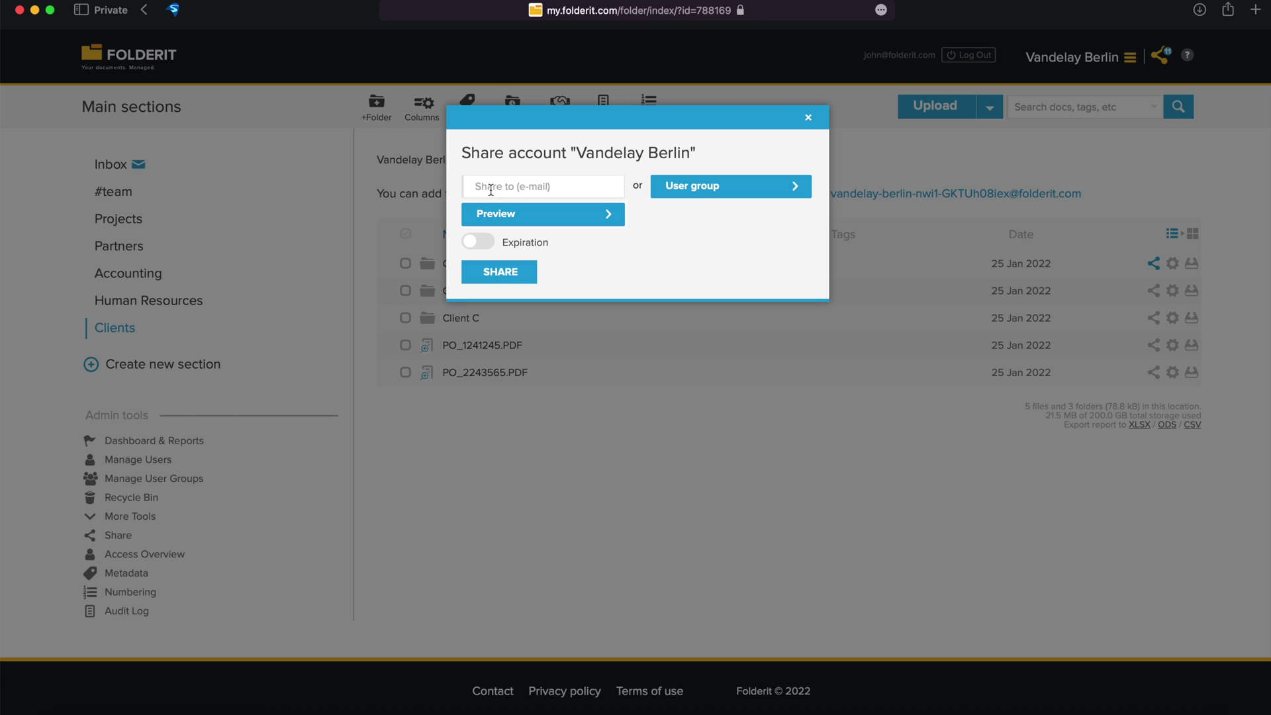
left_click(491, 189)
type("jane")
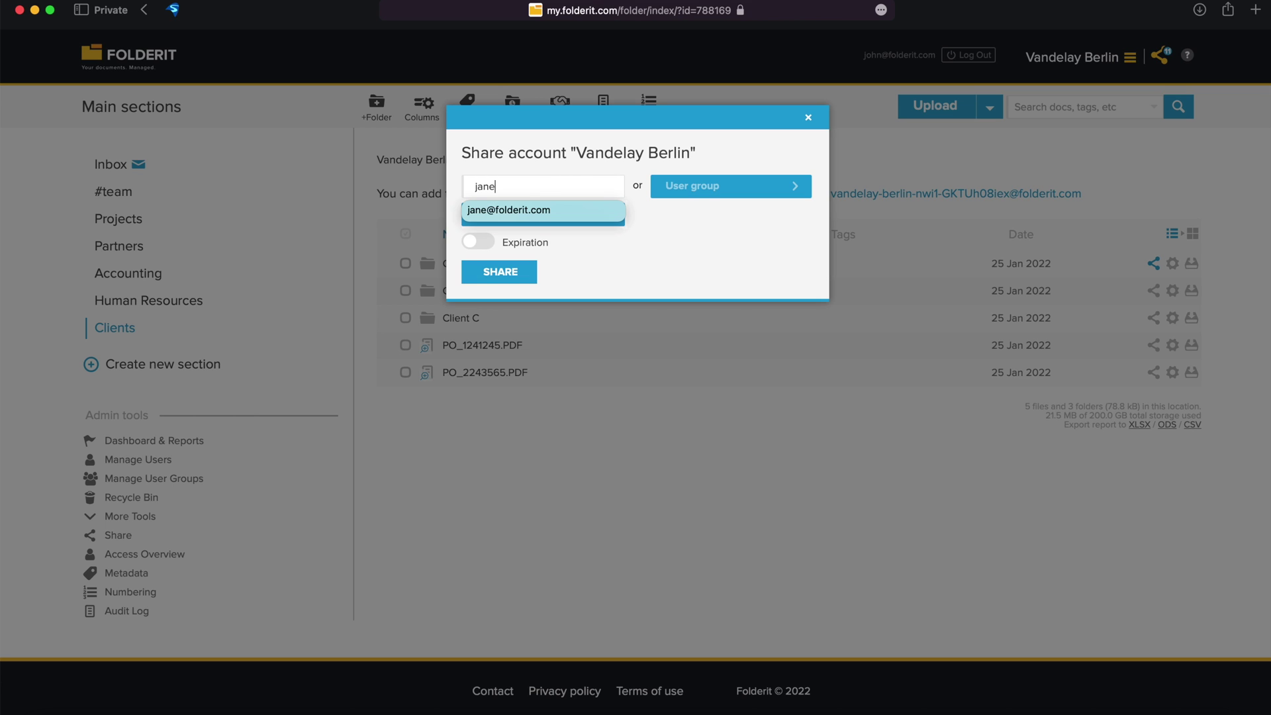
left_click(495, 206)
left_click(516, 217)
left_click(503, 268)
left_click(510, 278)
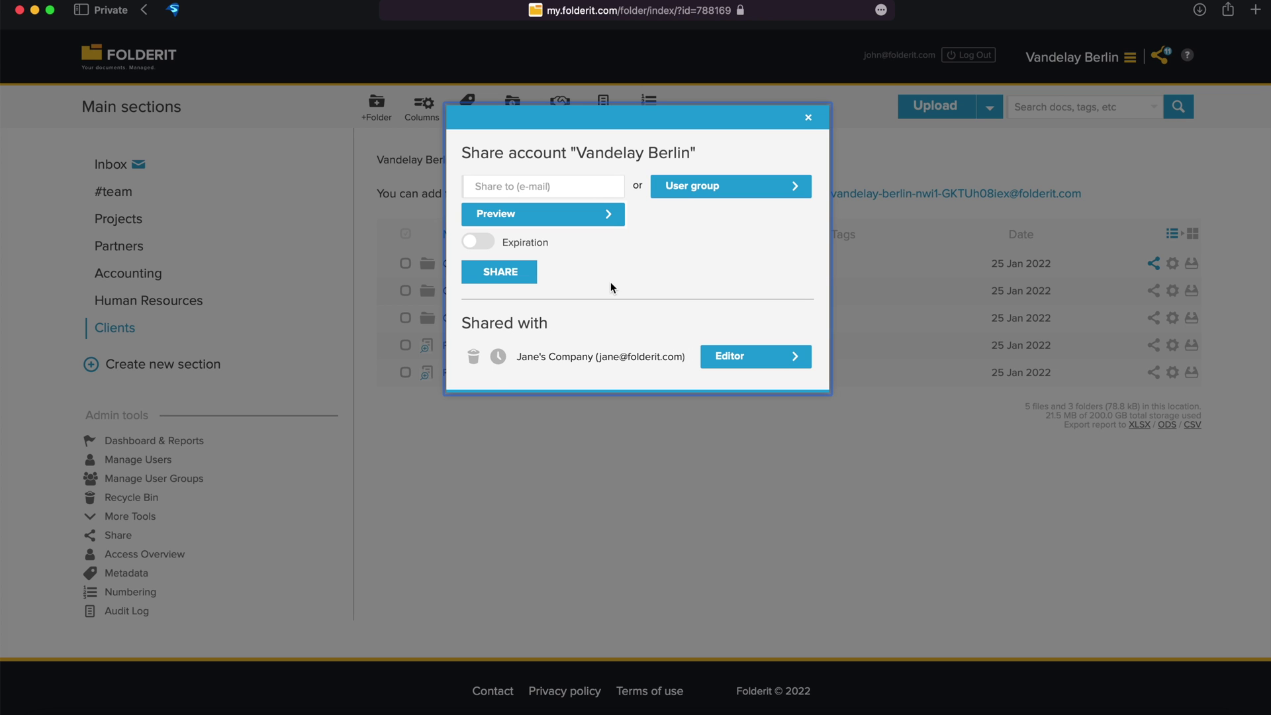
left_click(522, 435)
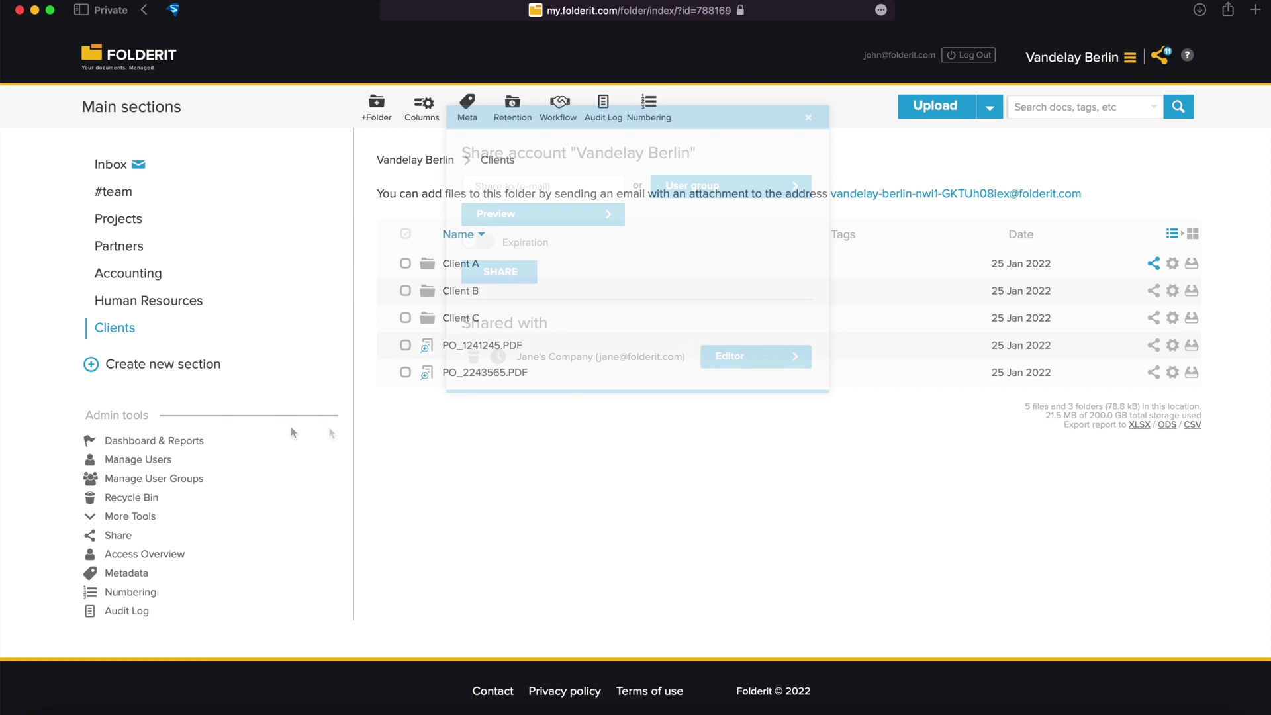
left_click(166, 478)
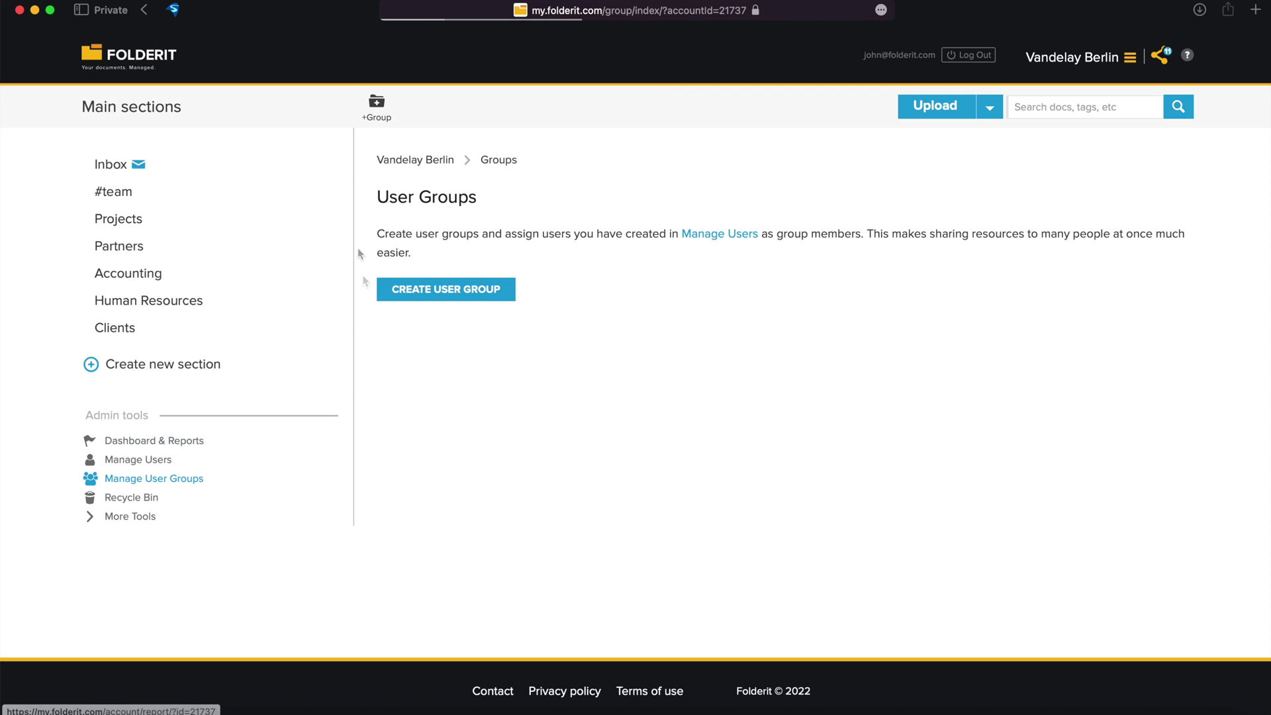
Create a new user group named 'Accountants'.
left_click(387, 120)
type("Accountants")
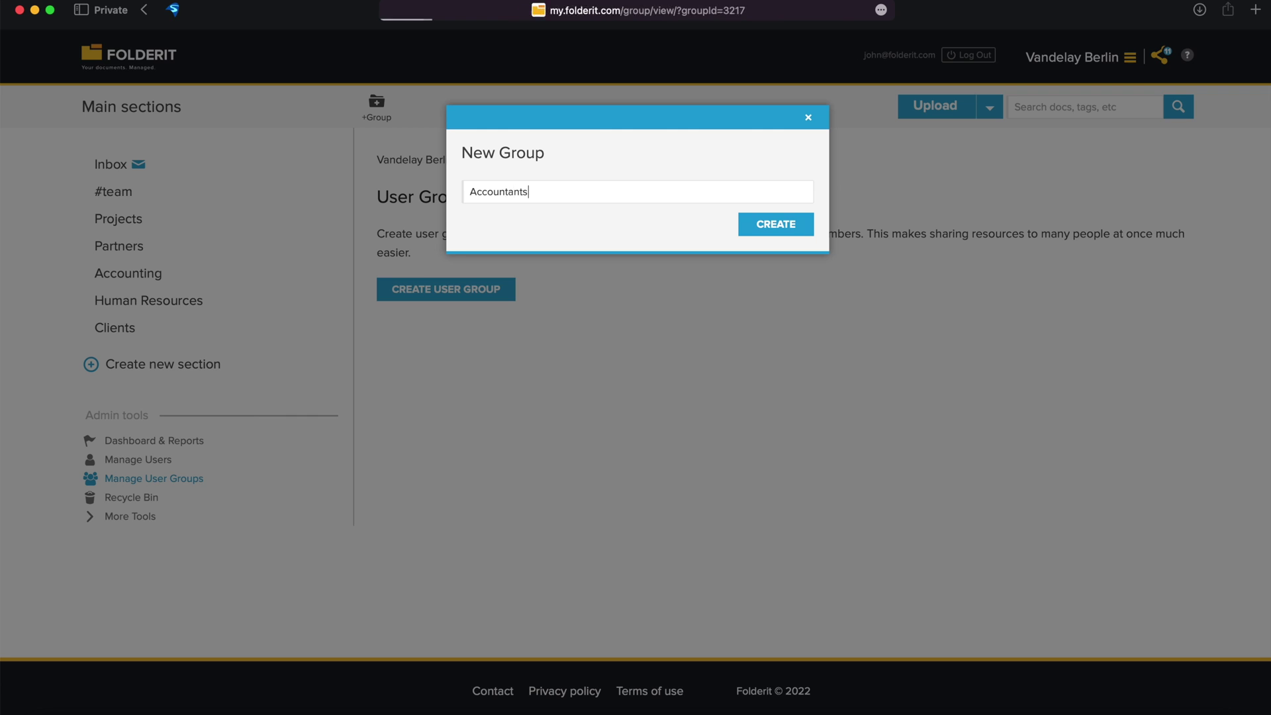
key("Return")
Add the Account Manager and the new colleague as members by e-mail, then go back.
left_click(410, 236)
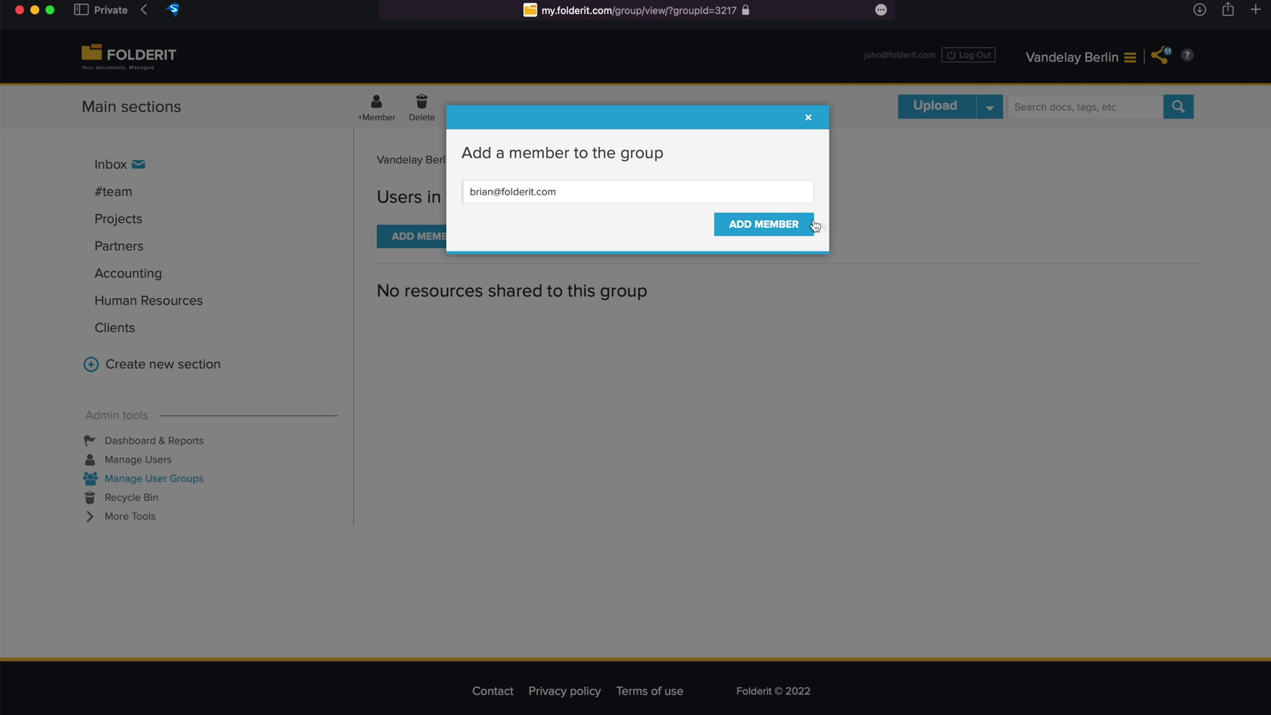
left_click(777, 227)
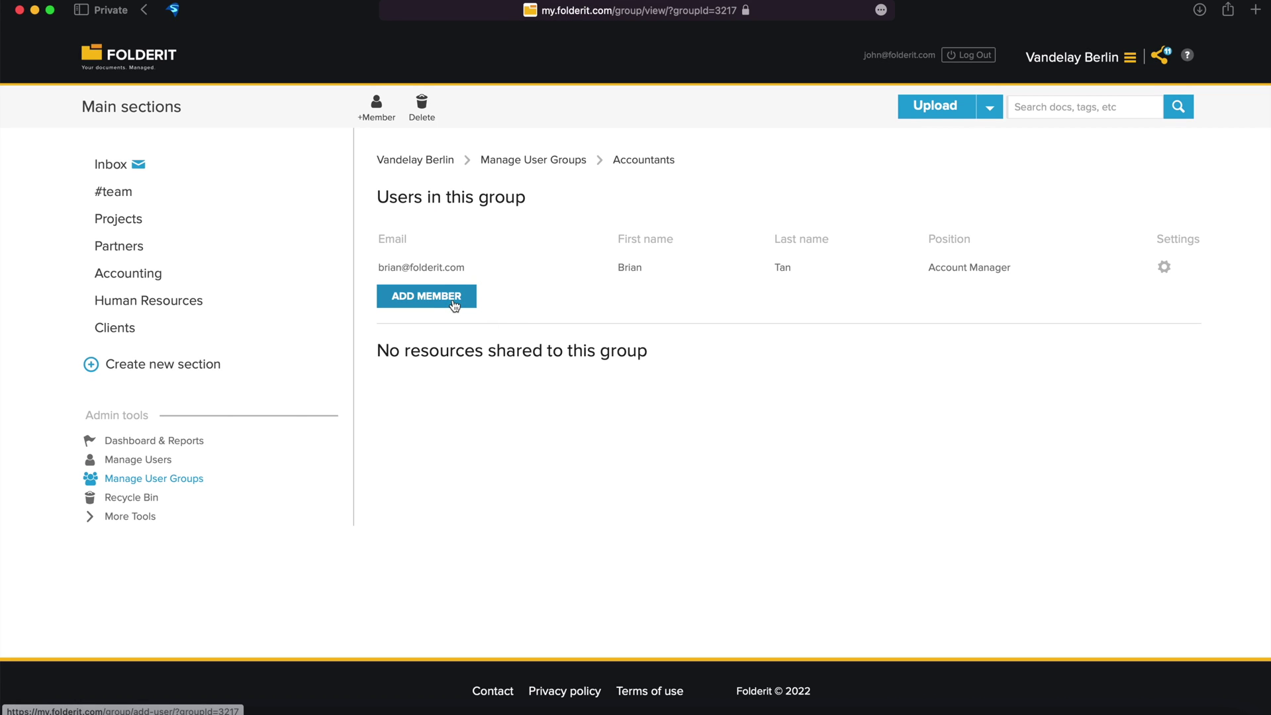
left_click(454, 305)
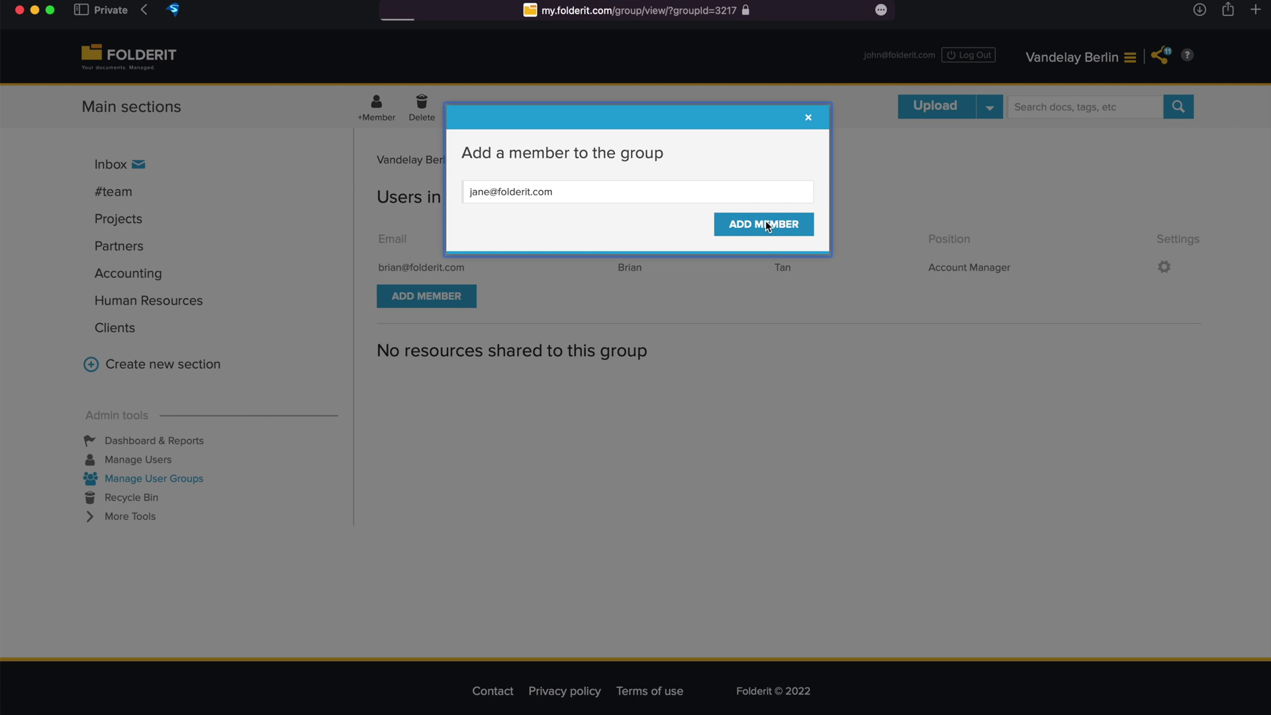
left_click(767, 227)
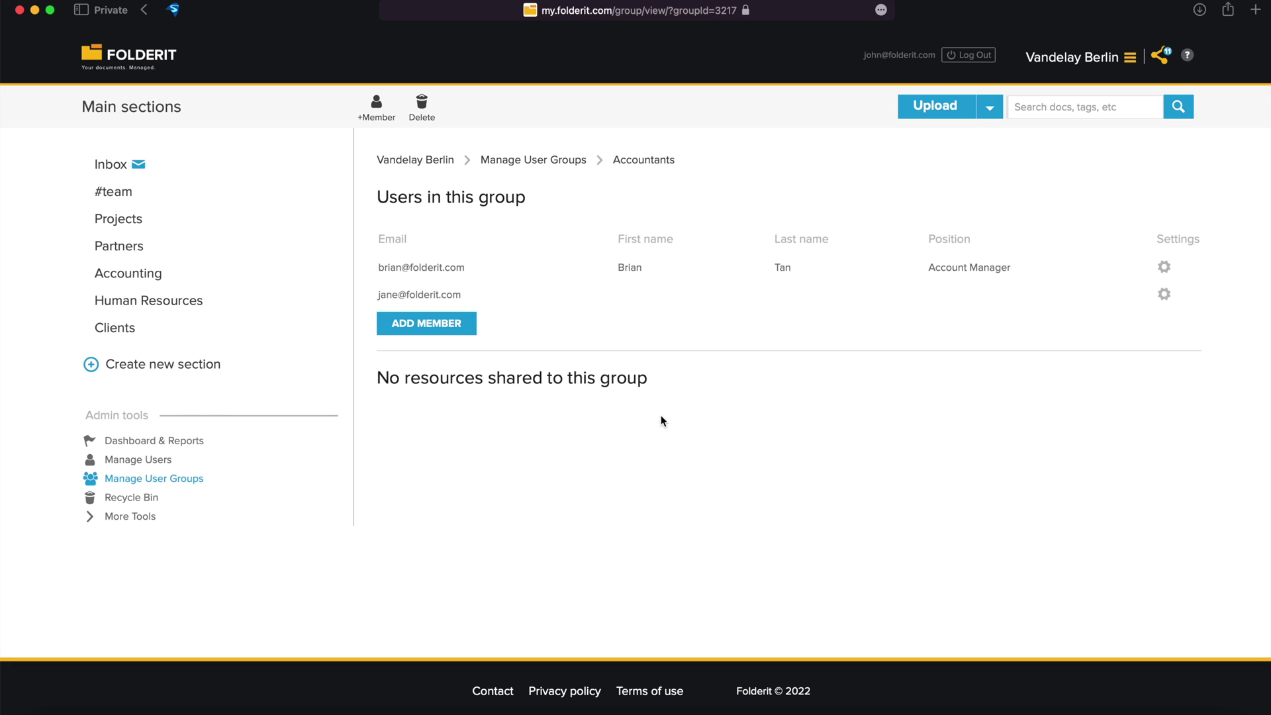
key("super+bracketleft")
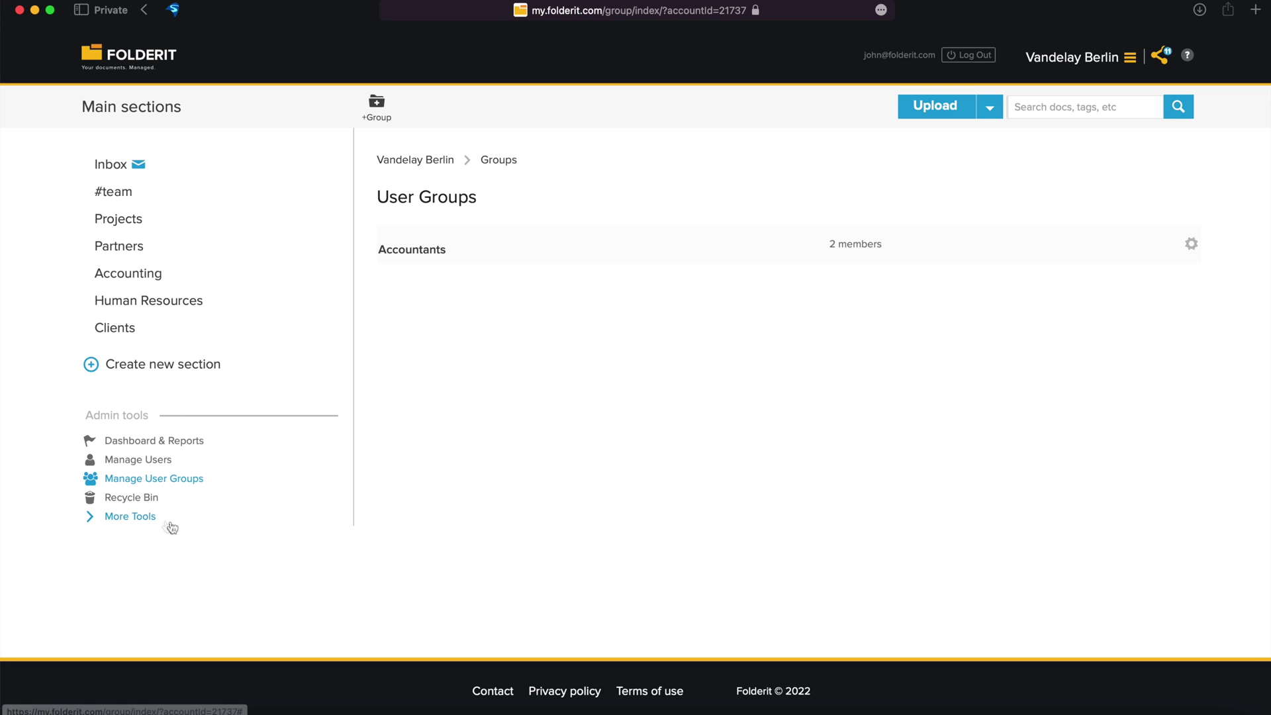
Check the Access Overview, Client A public link options, and one user's Editor access.
left_click(149, 523)
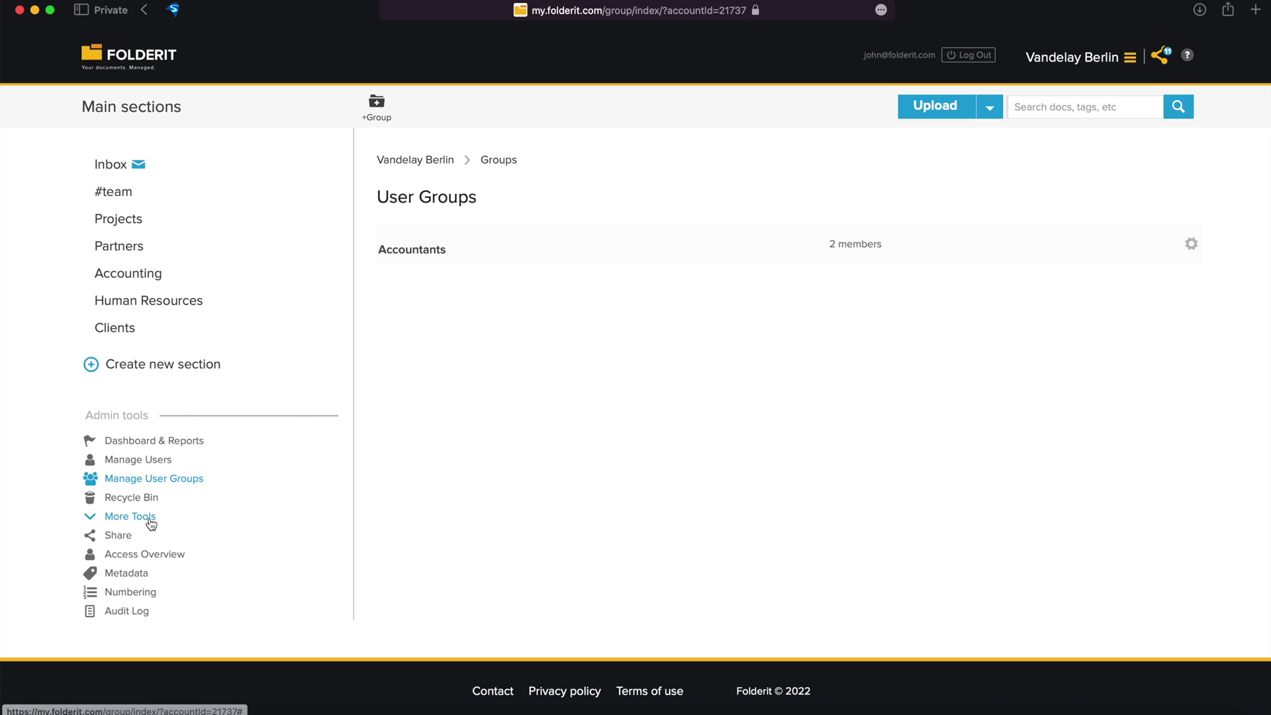
left_click(142, 555)
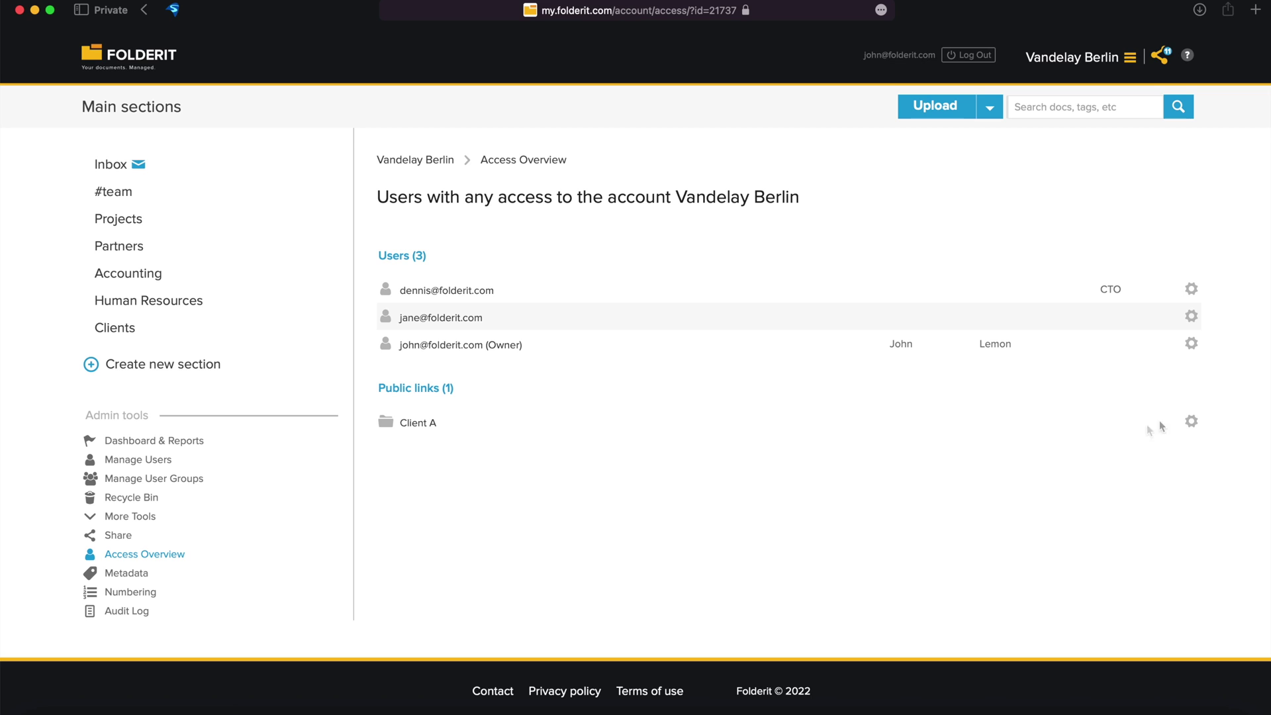
left_click(1192, 421)
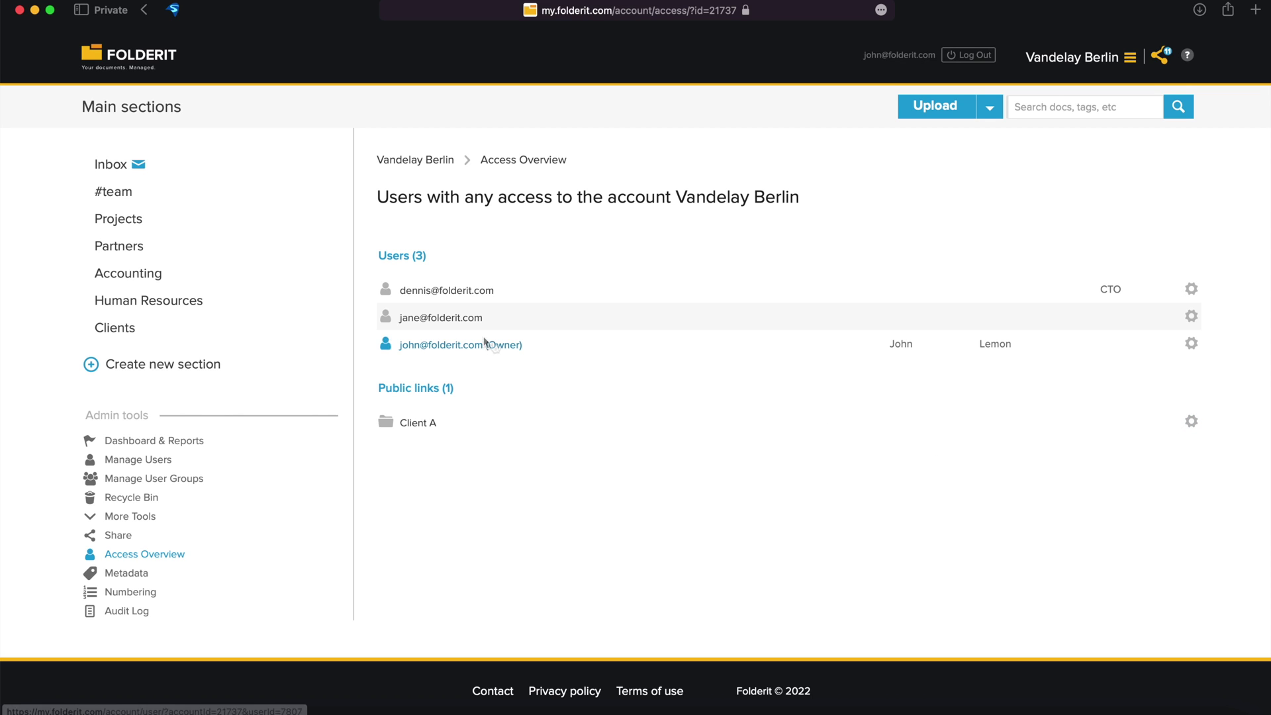
left_click(457, 293)
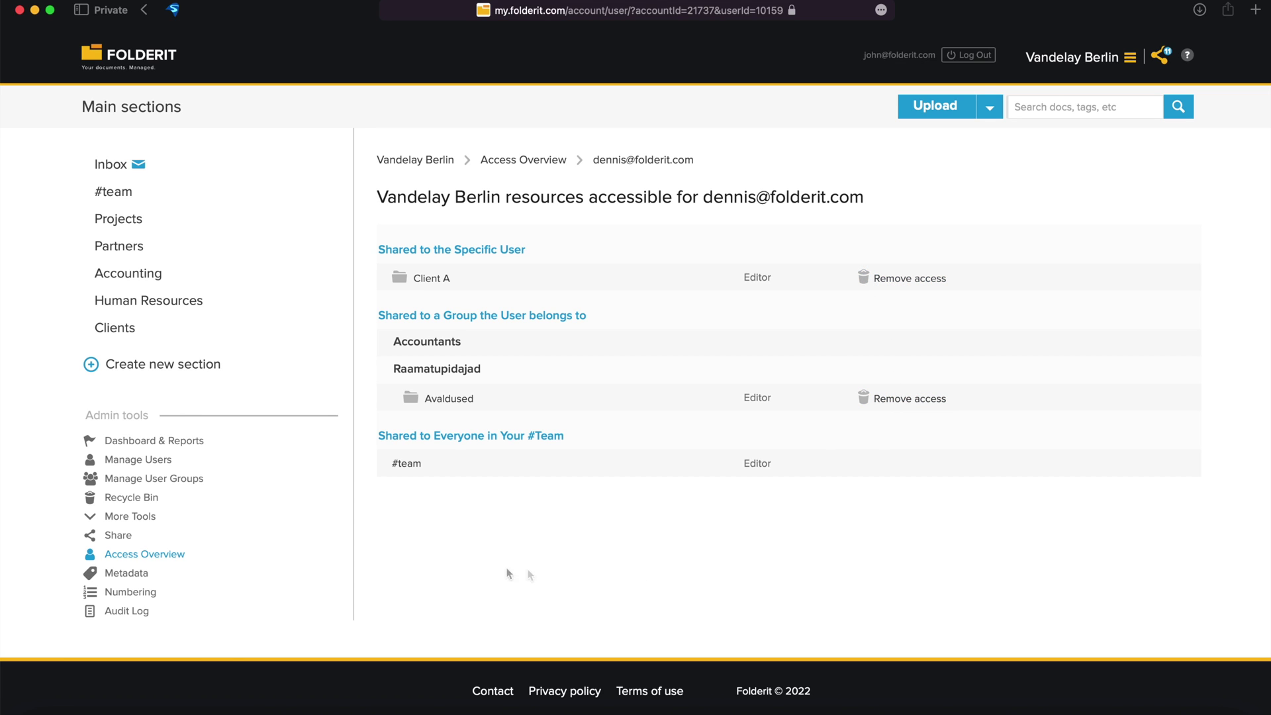
Return to the Manage Users page listing the Account Manager and the CTO.
left_click(151, 459)
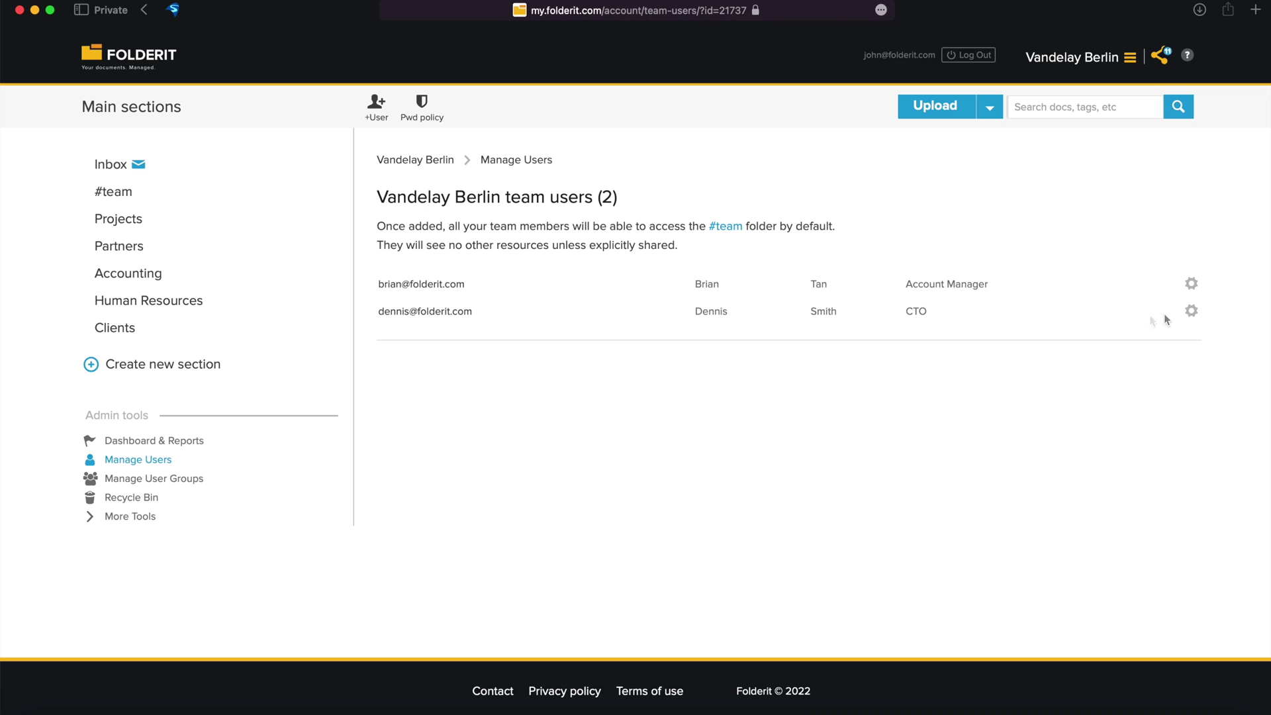
Show the CTO's account options: Edit user, Resend invitation and Remove all access.
left_click(1192, 312)
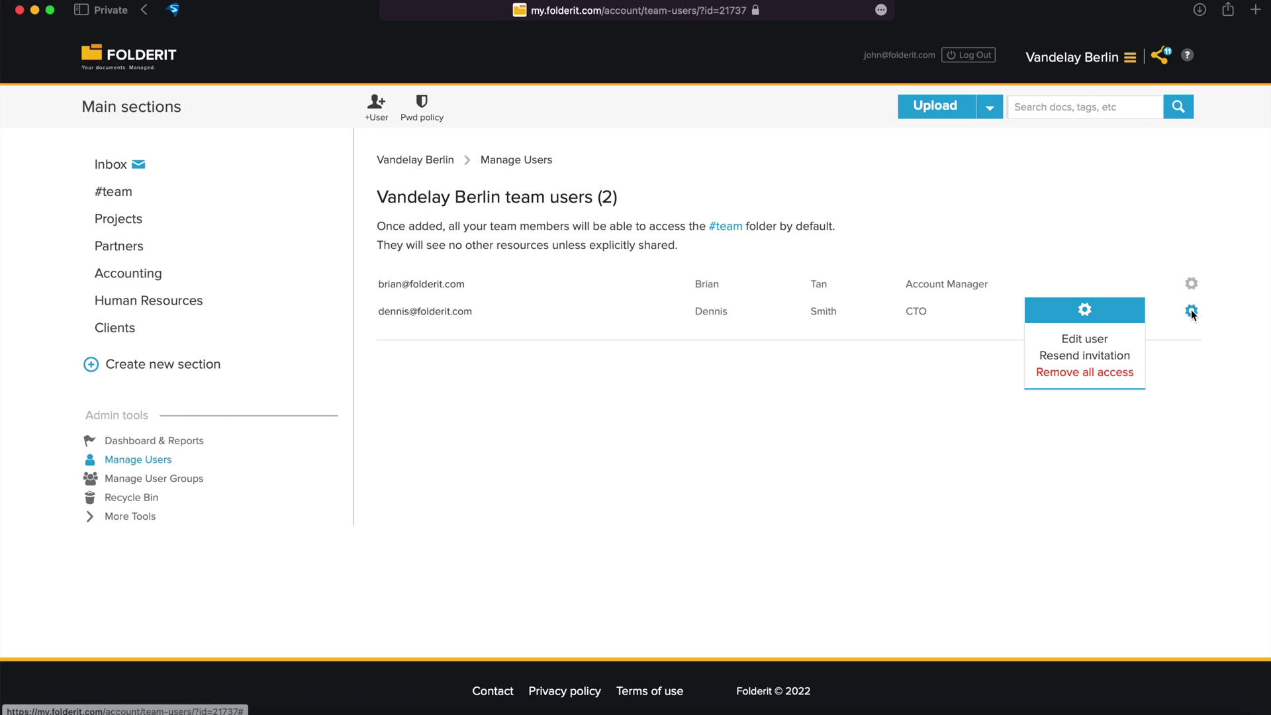